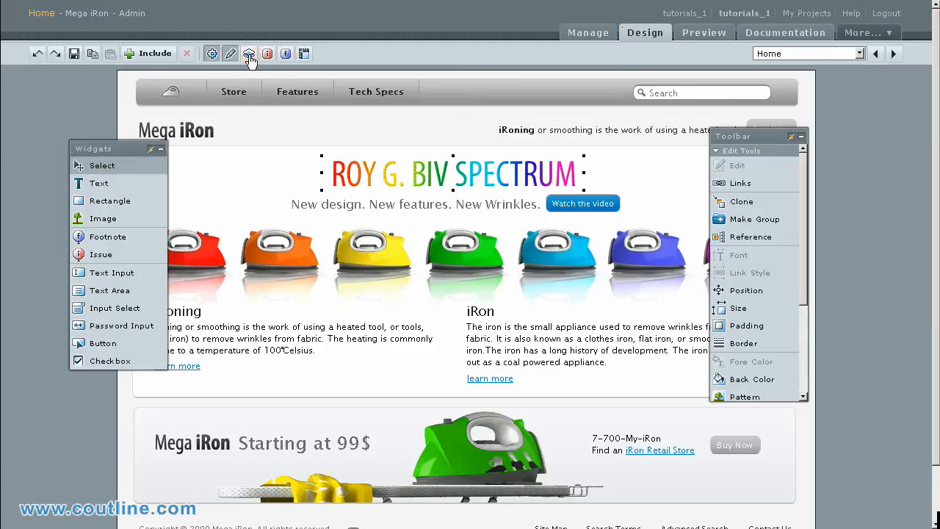
Show the Groups palette, move it clear of the Toolbar palette and make it taller.
click(249, 55)
drag(674, 260, 578, 255)
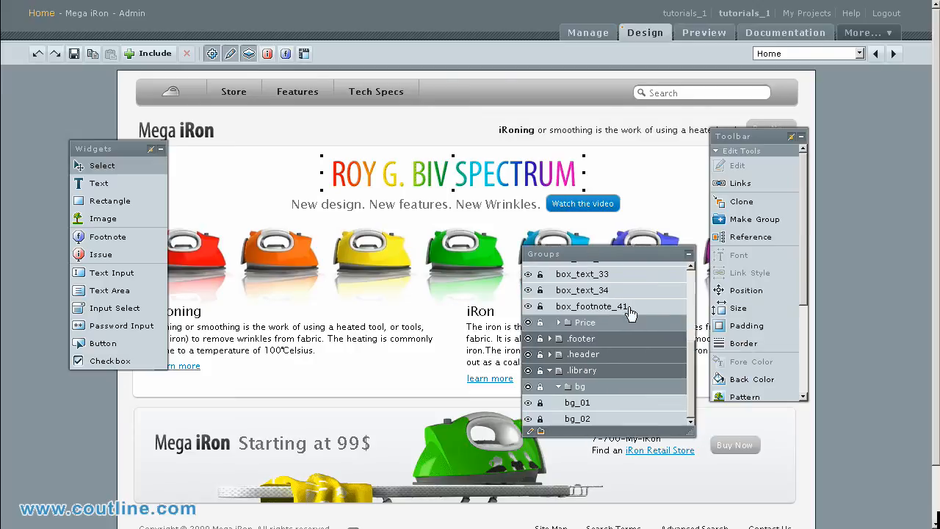
drag(686, 432, 688, 472)
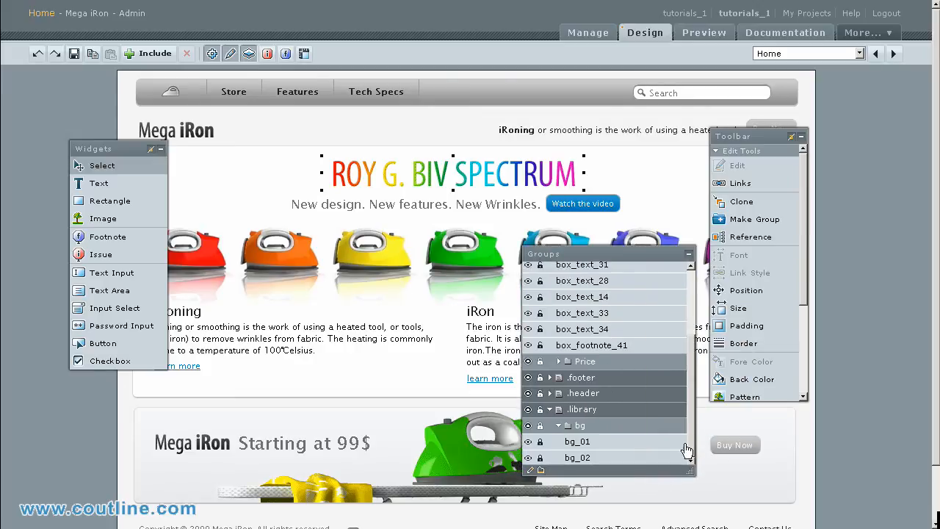
scroll(691, 386, up, 3)
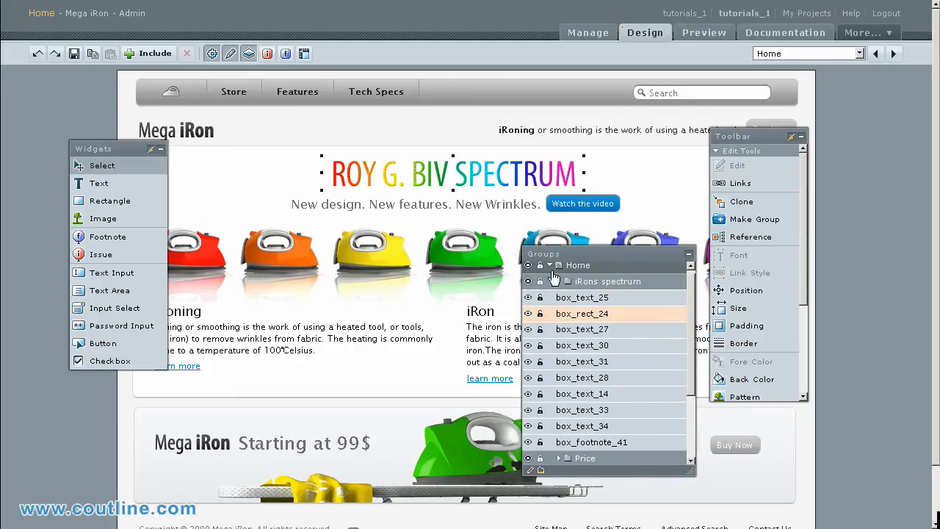
Collapse the Home, bg and .library entries in the Groups palette and select all of Home's elements.
click(550, 265)
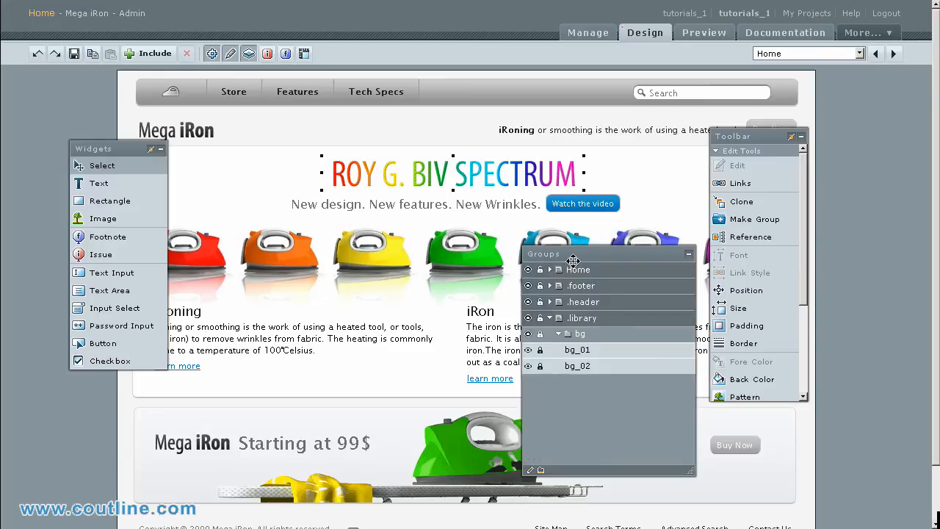
click(576, 270)
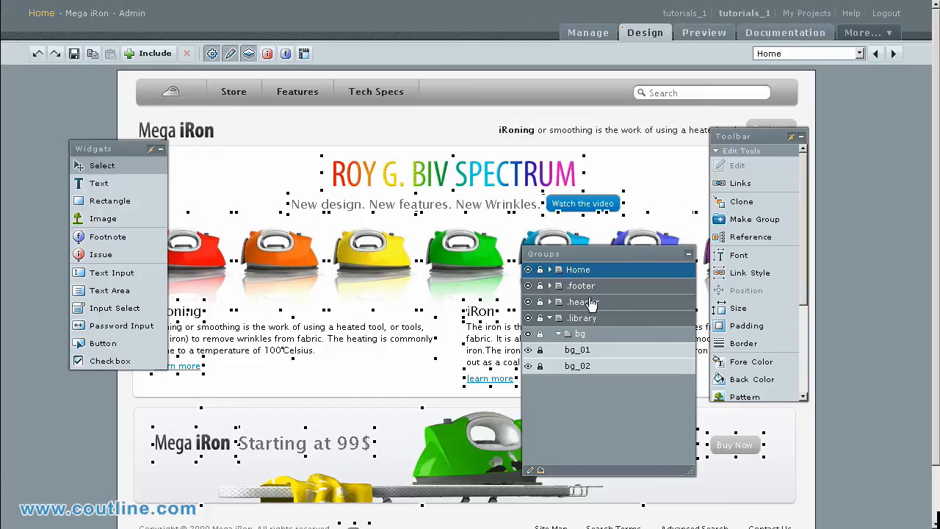
click(559, 335)
click(549, 320)
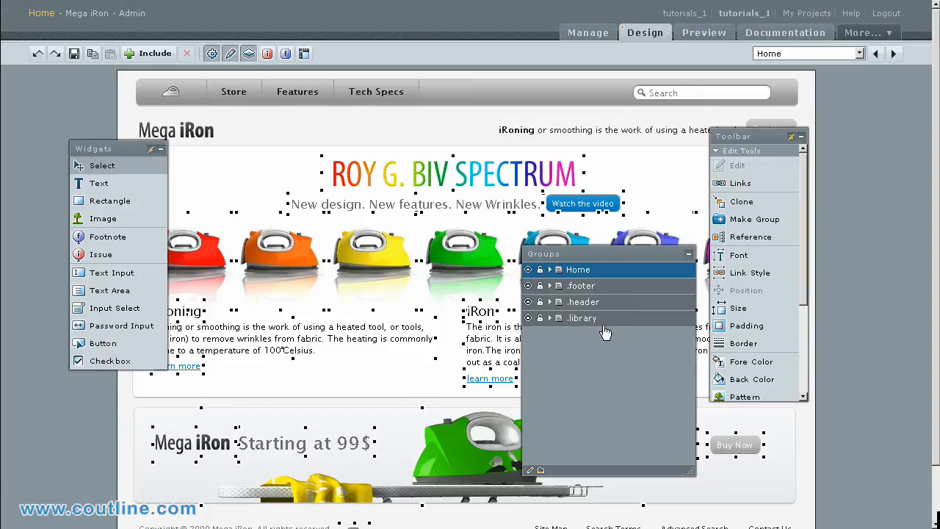
Select .footer, .header and .library in turn in the Groups palette to examine which page elements each one holds.
click(608, 292)
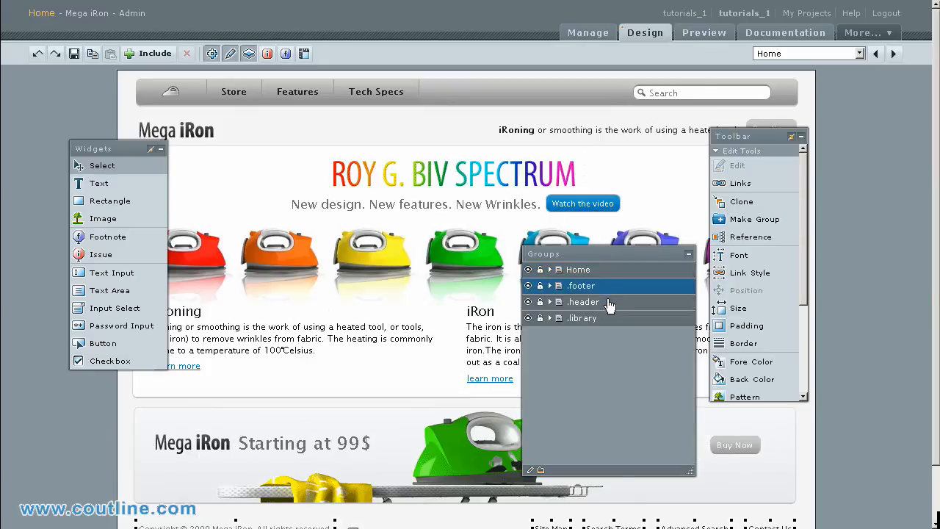
click(599, 264)
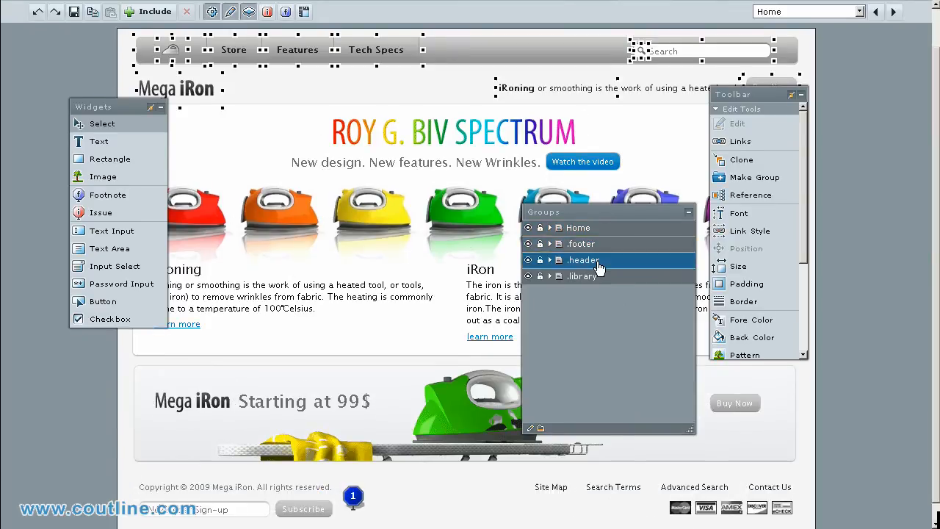
click(581, 278)
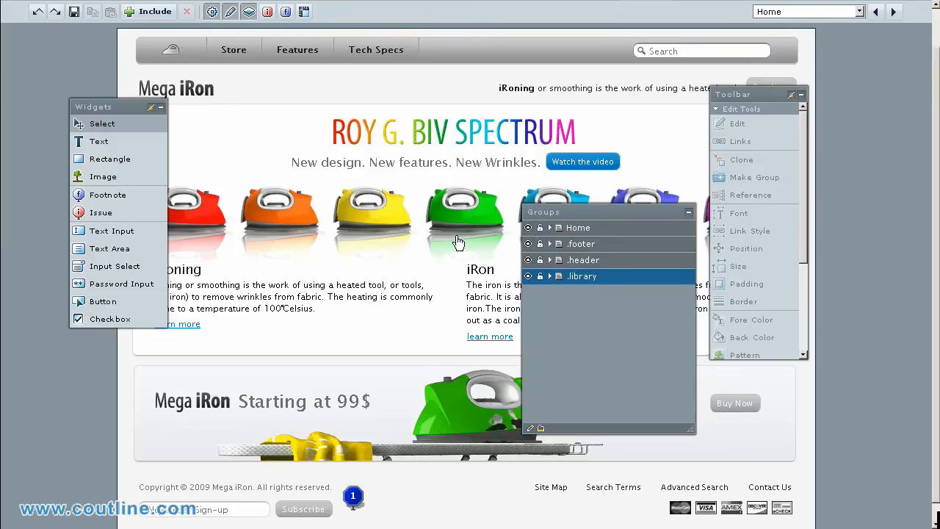
scroll(435, 223, up, 1)
scroll(429, 215, down, 1)
scroll(484, 279, up, 1)
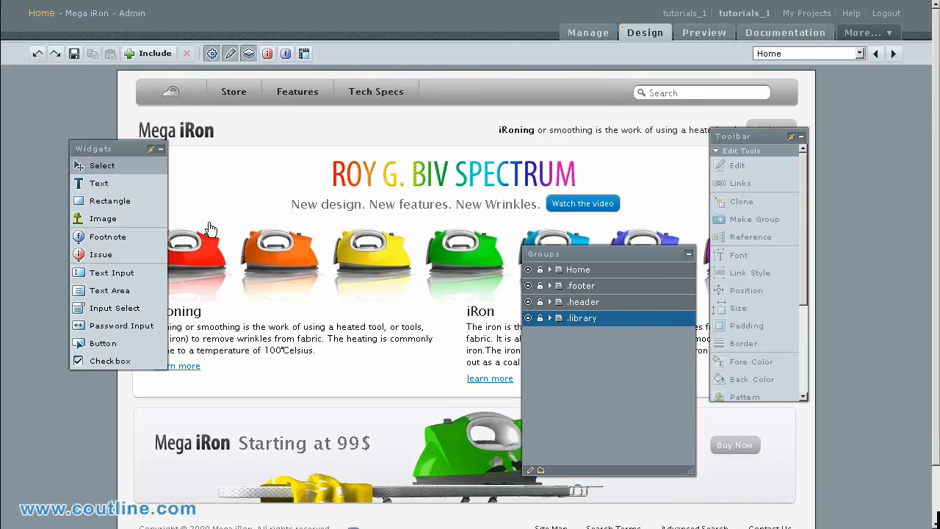
Open the Contact Us page for design and switch the Widgets and Toolbar palettes to the compact icon view.
click(150, 150)
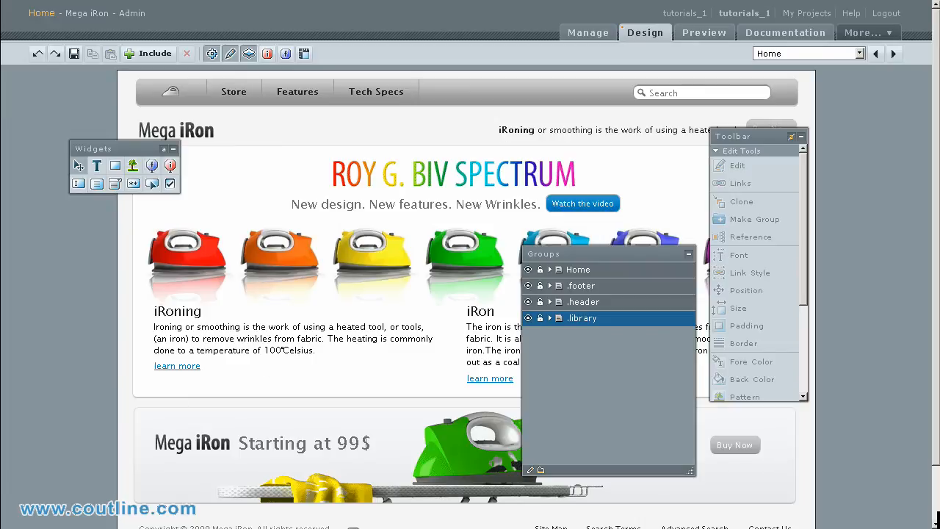
click(792, 54)
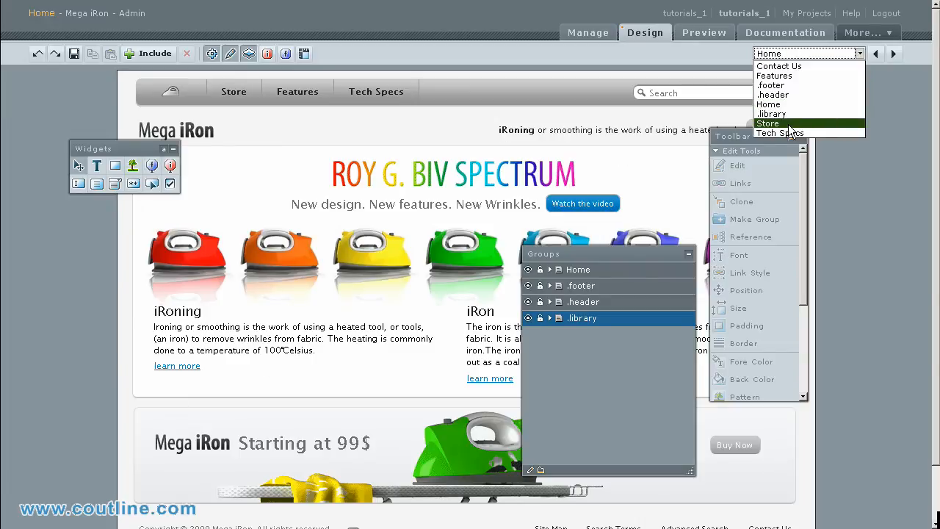
click(779, 66)
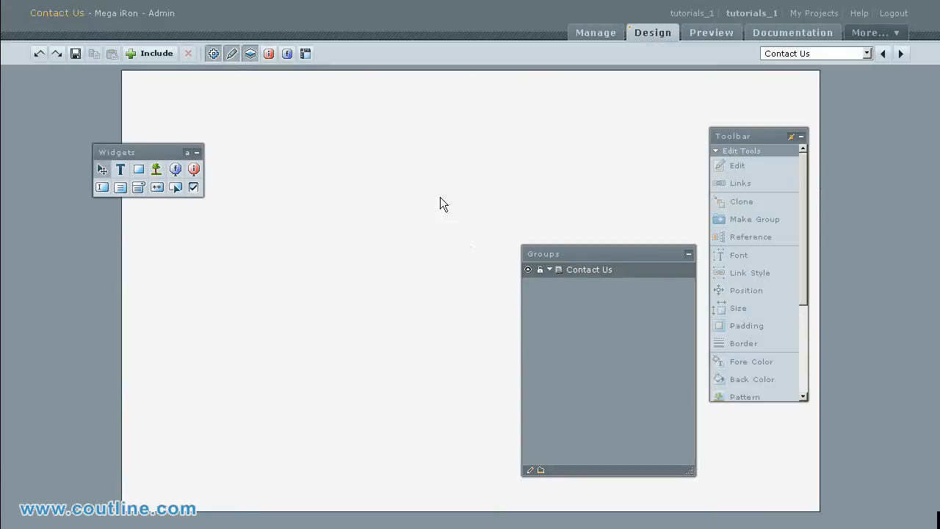
click(792, 138)
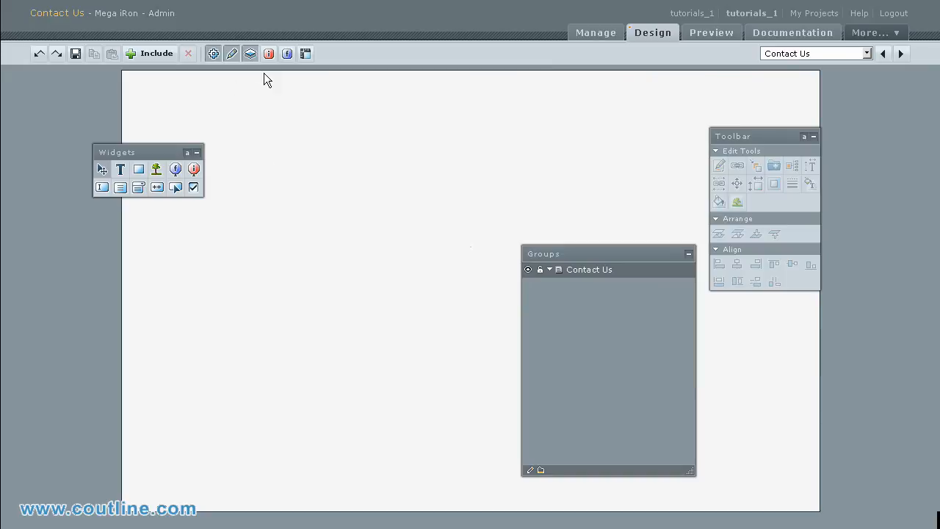
Include the whole .header and .library pages in Contact Us, using Home as the page to copy from.
click(147, 54)
click(293, 214)
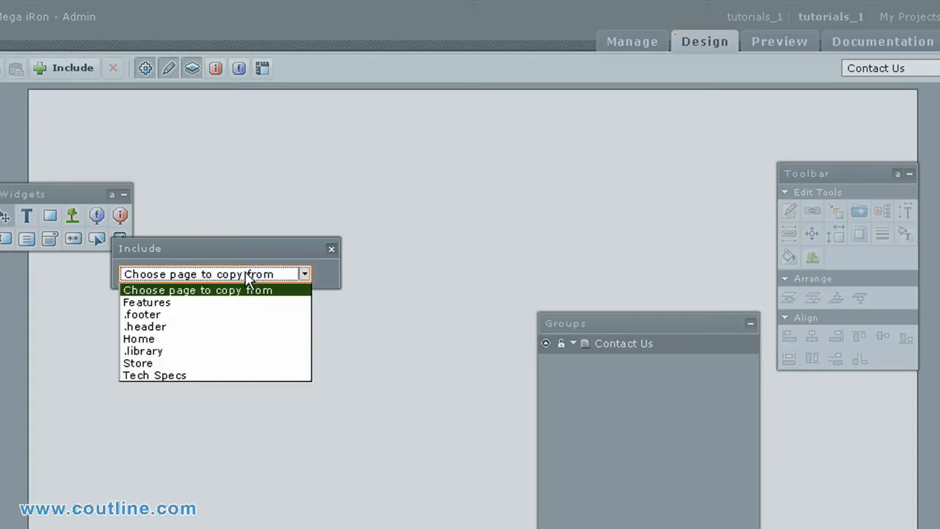
click(209, 338)
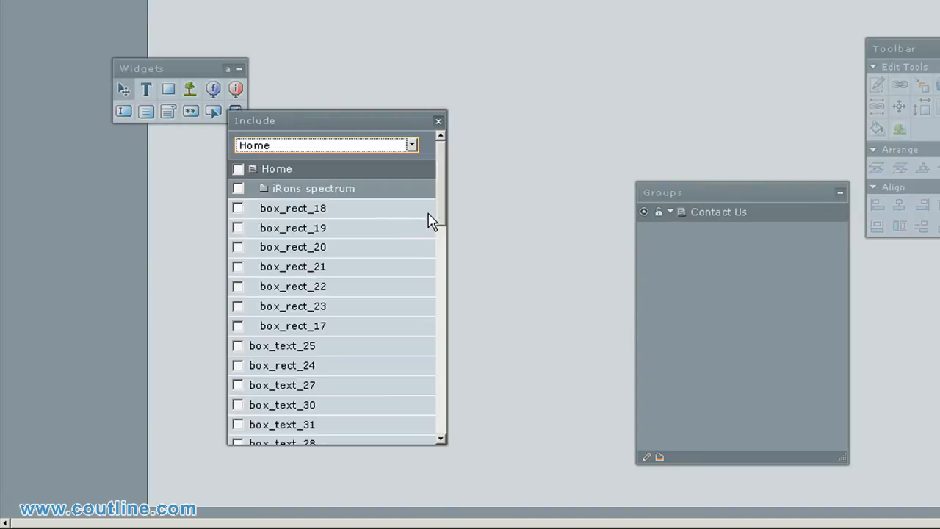
drag(442, 213, 438, 338)
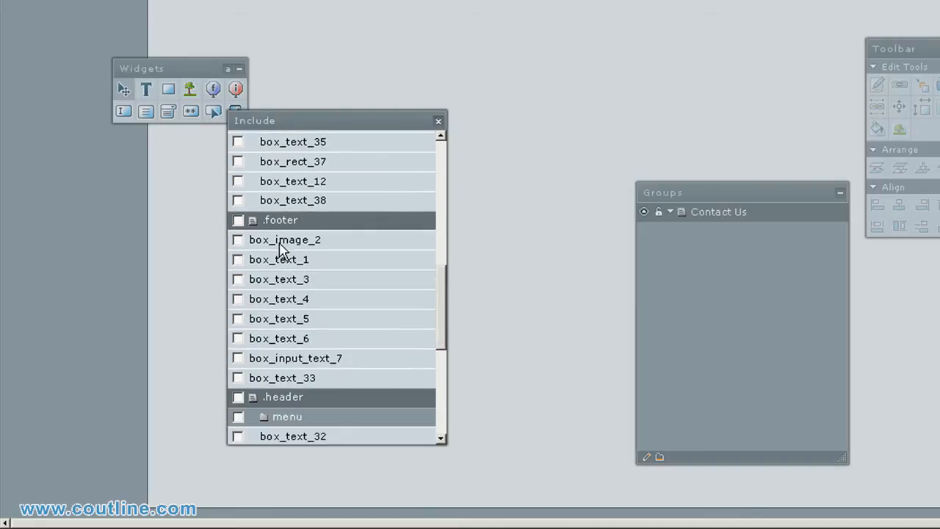
click(237, 396)
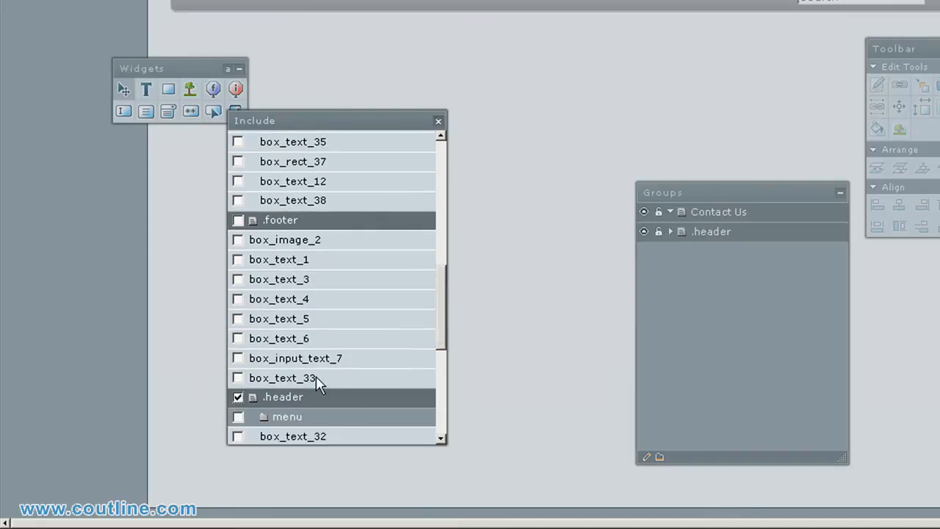
drag(439, 339, 443, 434)
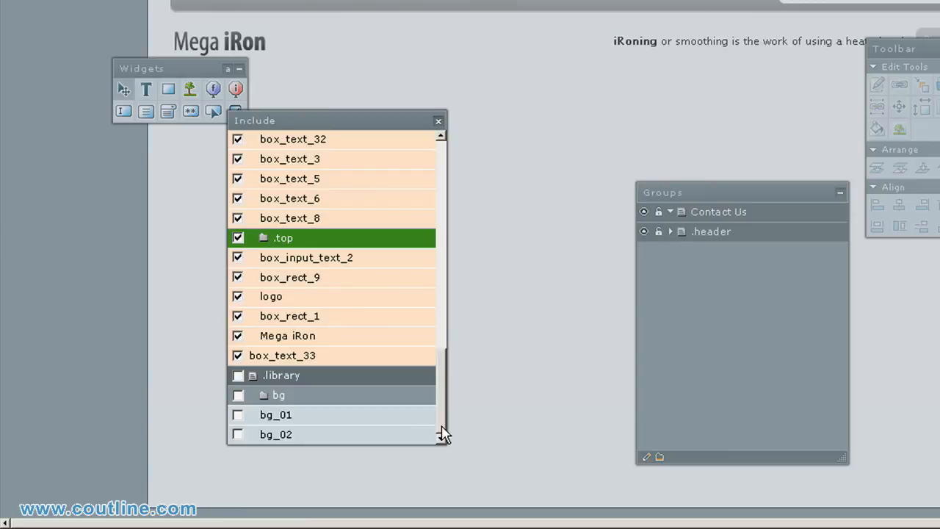
click(236, 375)
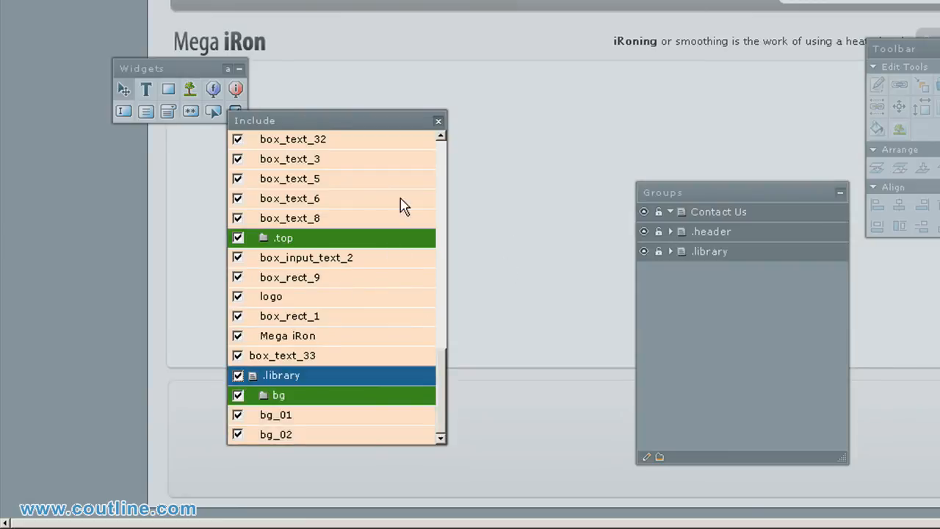
Include the Price group from Home as well and close the Include dialog.
drag(444, 371, 441, 251)
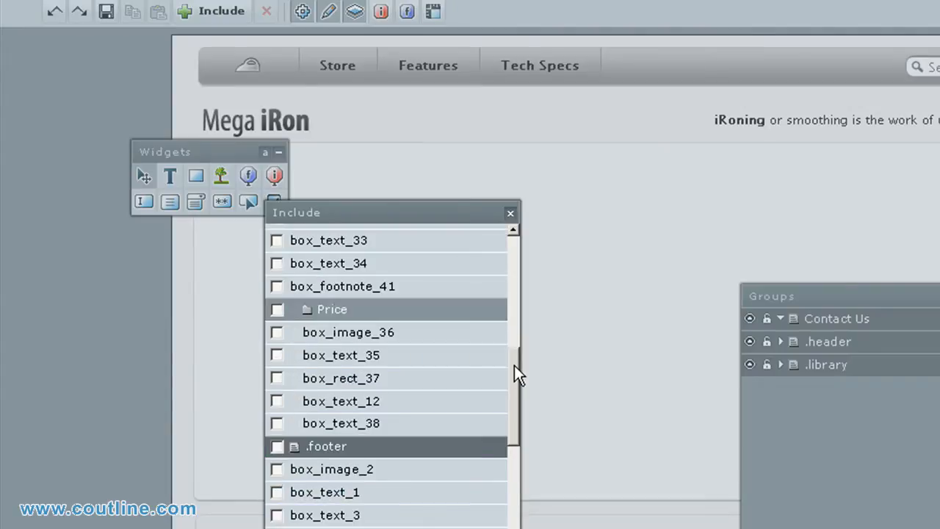
drag(514, 365, 514, 341)
click(277, 395)
click(511, 213)
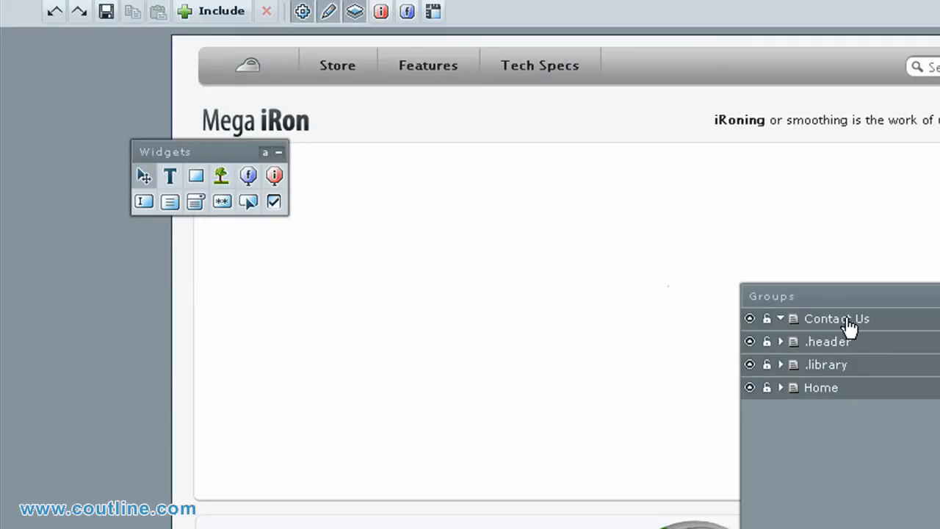
Save the page and rearrange the Widgets, Groups and Toolbar palettes to free the empty content box.
drag(868, 294, 831, 251)
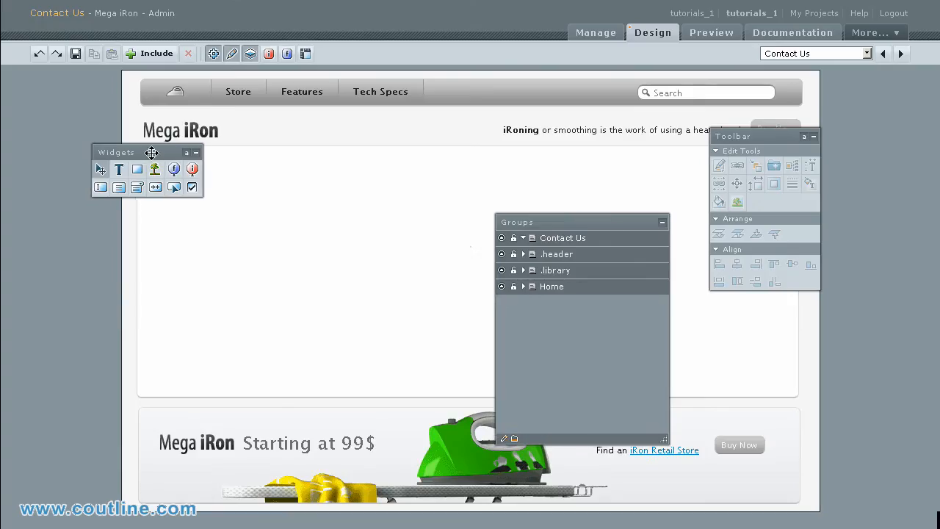
drag(152, 152, 106, 169)
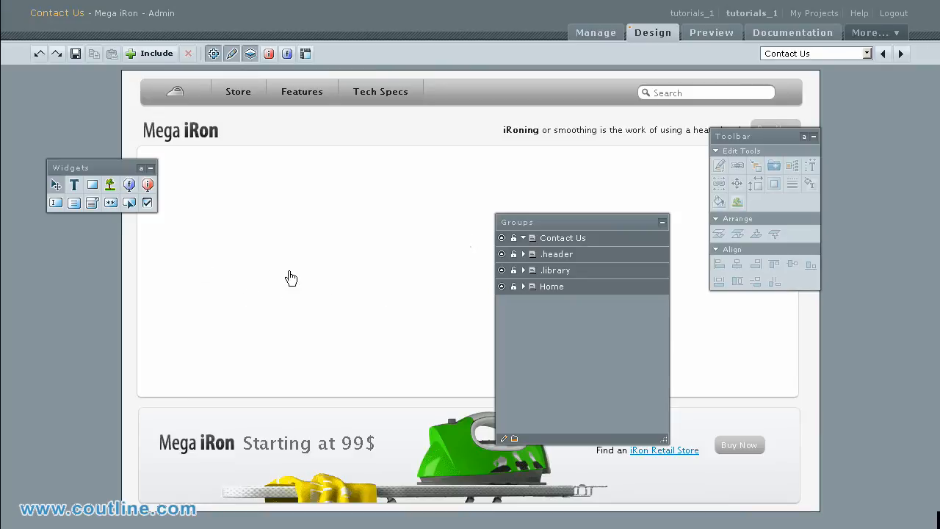
click(76, 55)
drag(140, 163, 130, 262)
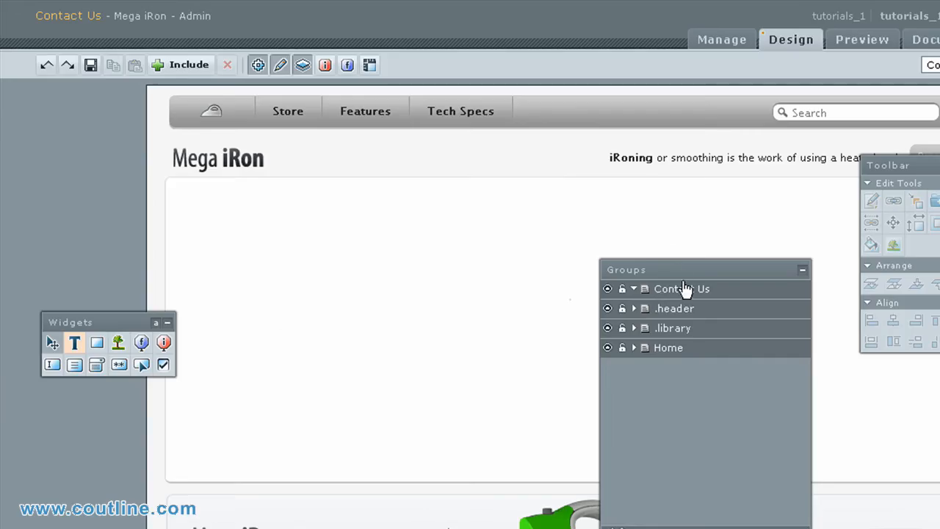
drag(555, 225, 603, 240)
drag(735, 292, 873, 329)
drag(887, 165, 770, 185)
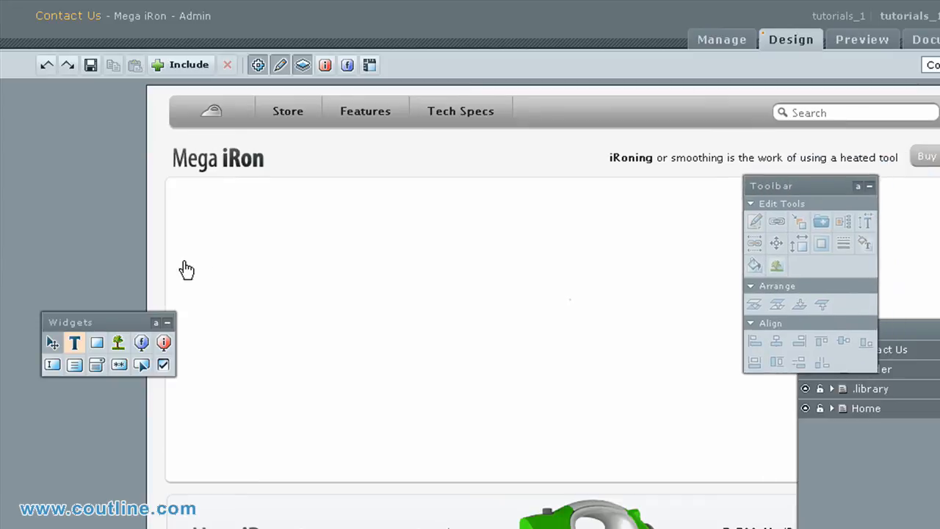
Draw a text box about 270 by 35 in the content box's upper-left corner and replace its text with "Contact Us".
drag(192, 200, 438, 235)
double_click(239, 204)
drag(390, 288, 230, 287)
text(Contact Us)
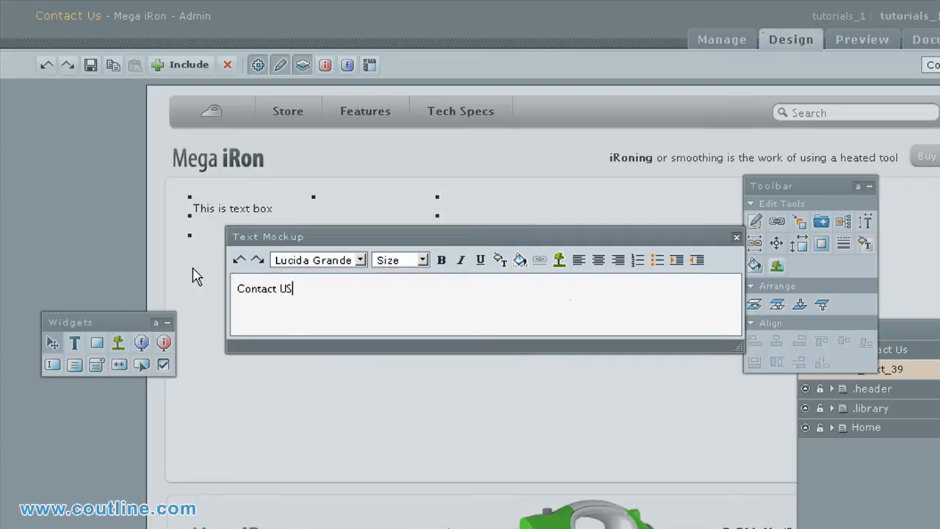
click(736, 237)
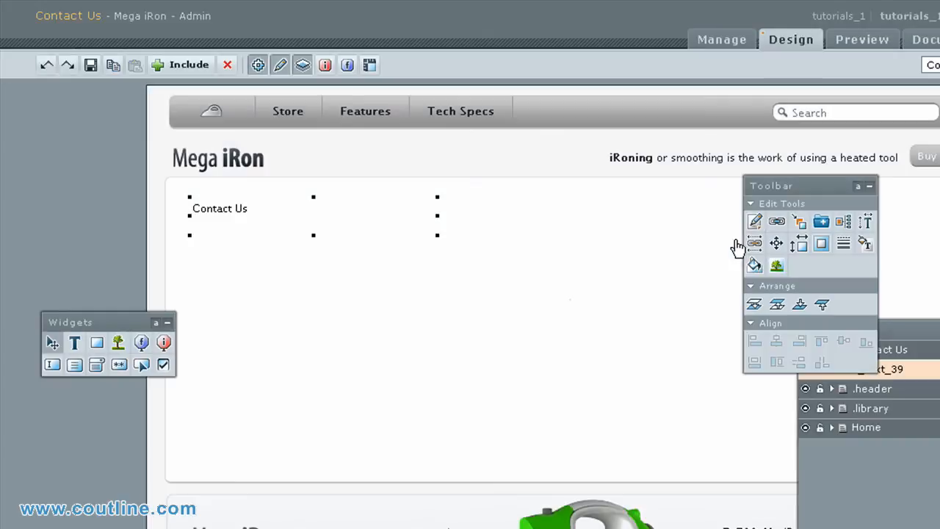
Give the "Contact Us" text box a flexible width and a flexible height.
click(800, 248)
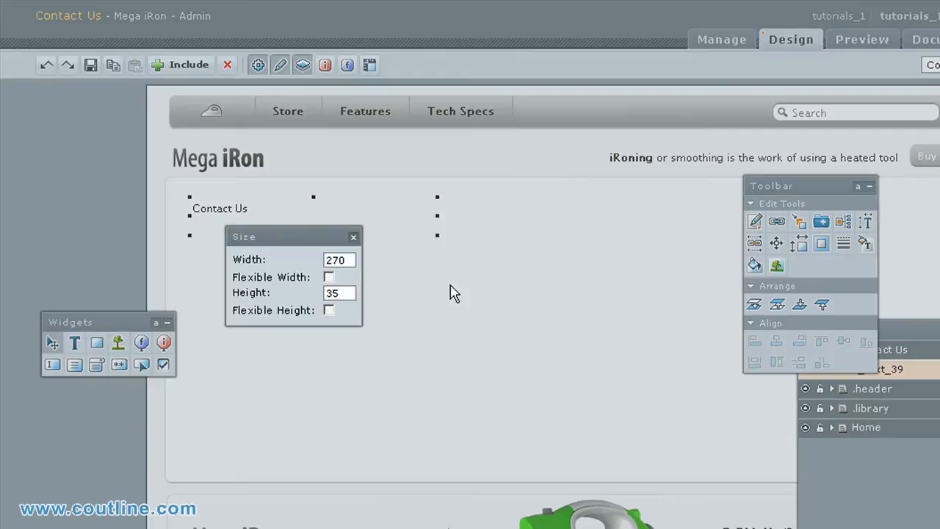
click(329, 278)
click(328, 310)
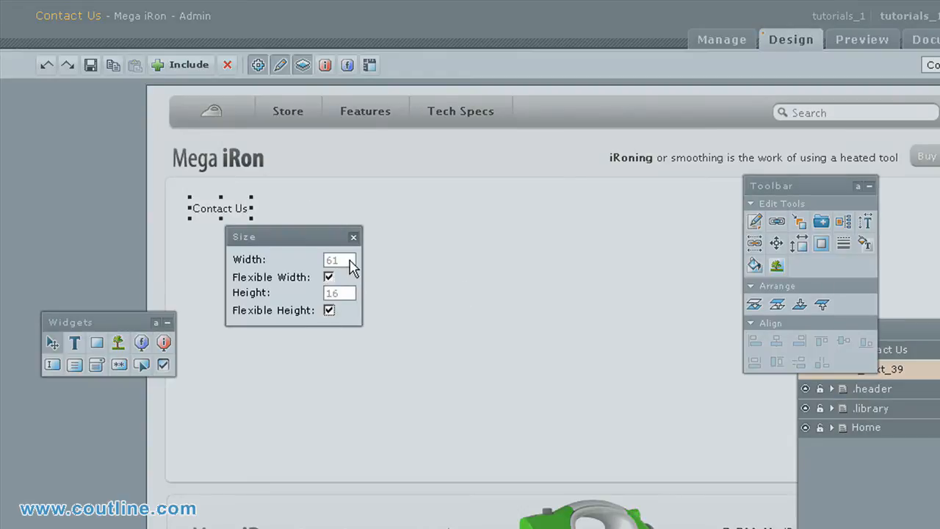
click(354, 237)
Set the font size of the "Contact Us" text to 19.
click(843, 222)
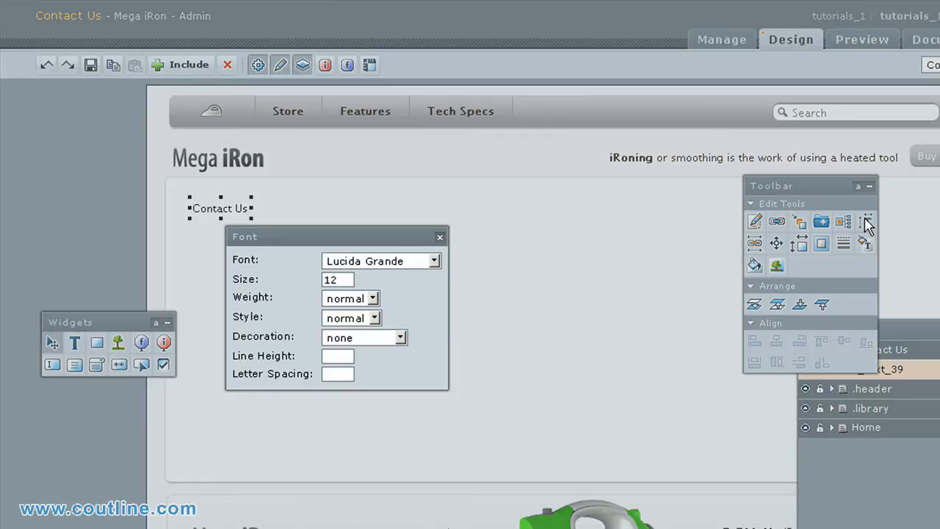
double_click(332, 280)
key(Return)
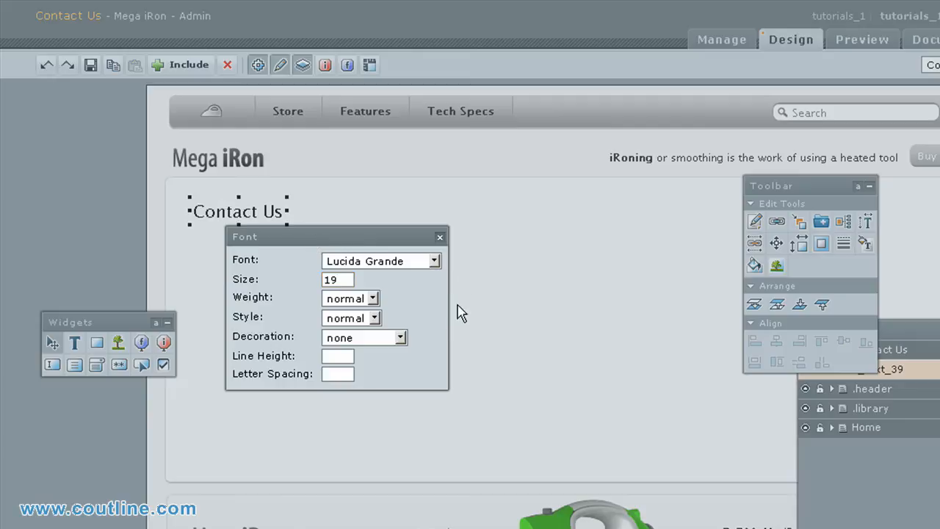
click(440, 237)
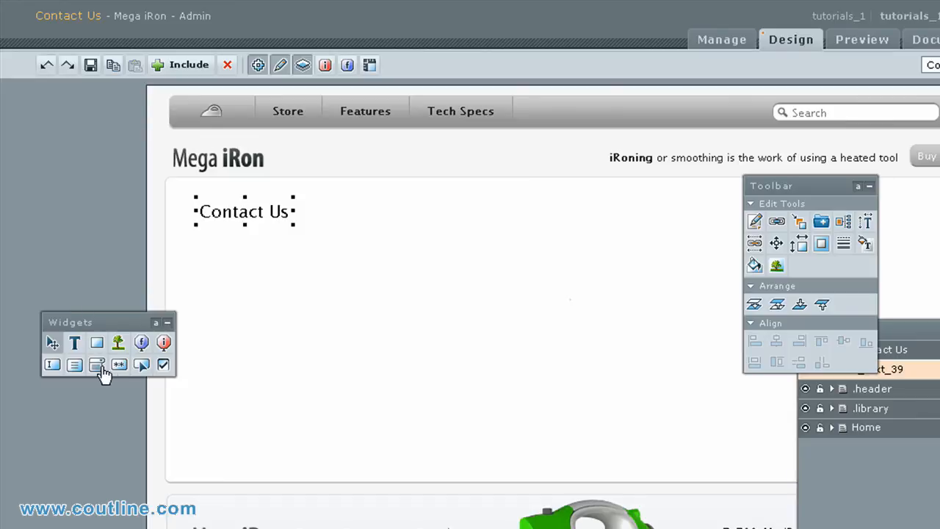
Place a text input widget below the "Contact Us" heading and shift it slightly up and to the right.
click(52, 364)
click(230, 249)
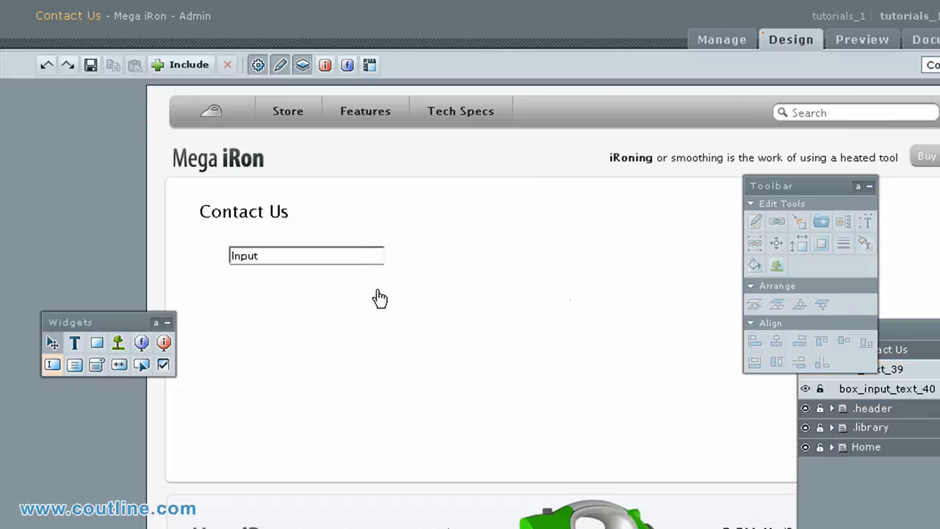
drag(346, 262, 382, 254)
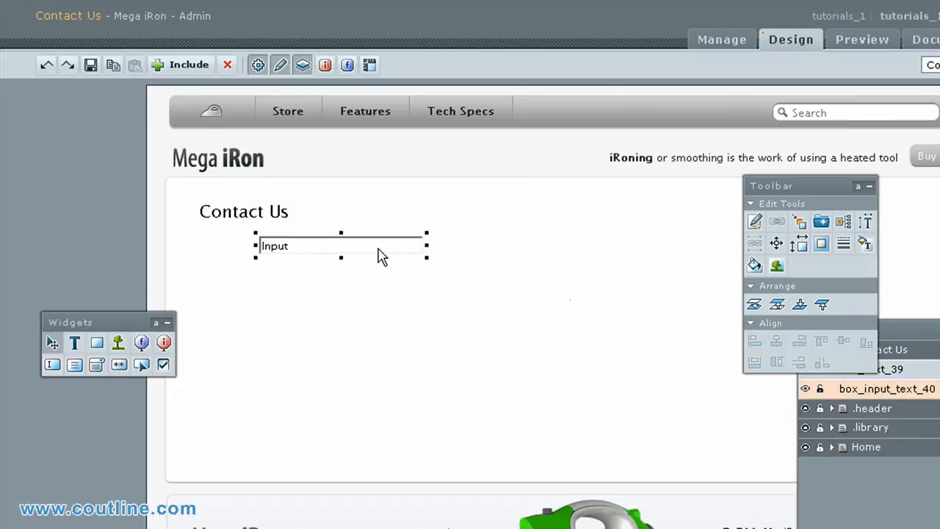
Duplicate the text input and place the copy directly below the first one.
key(ctrl+c)
key(ctrl+v)
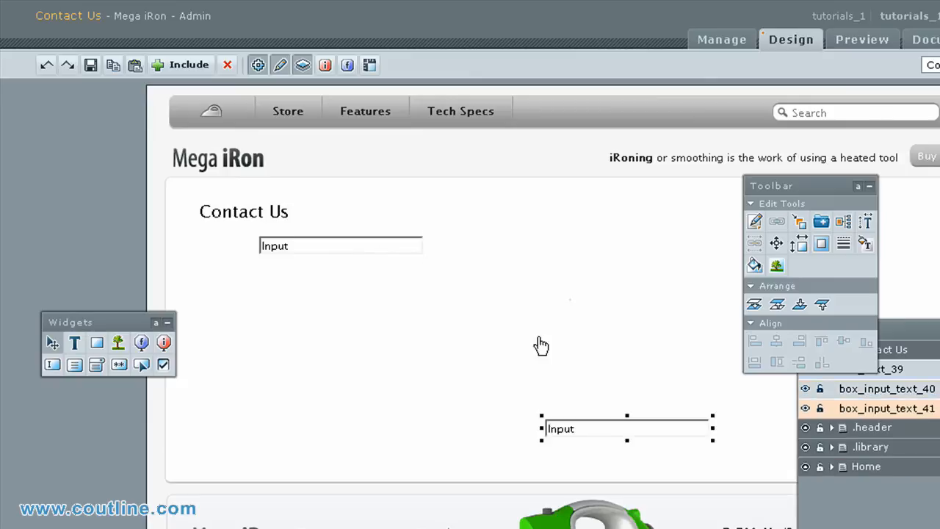
drag(608, 429, 325, 273)
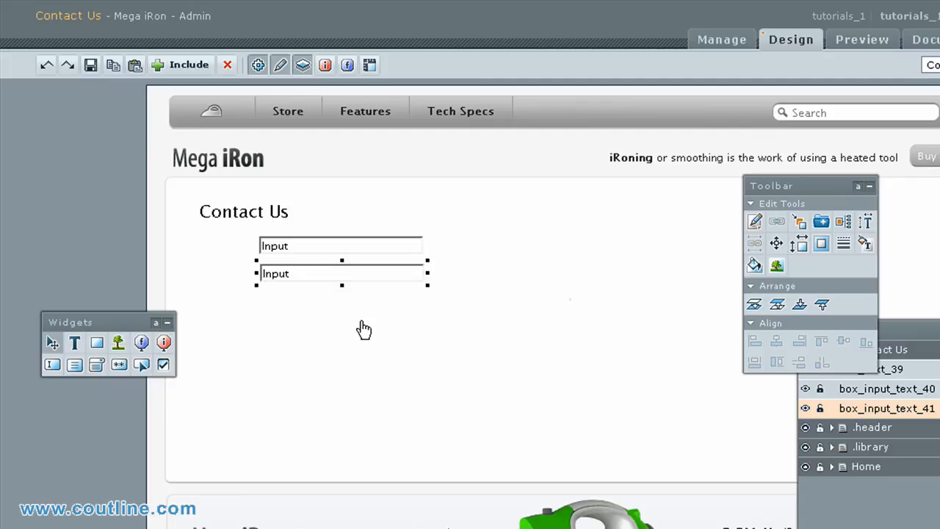
Add a third copy of the text input and shift it down until it sits just below the second.
key(ctrl+v)
key(Down)
key(Down)
key(Down)
key(Down)
key(Down)
key(Down)
key(Down)
key(Down)
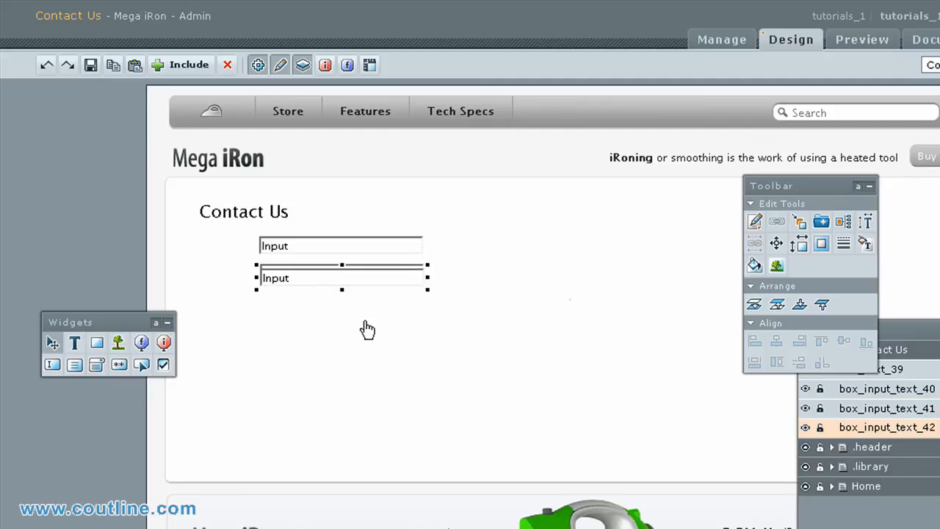
key(Up)
key(Up)
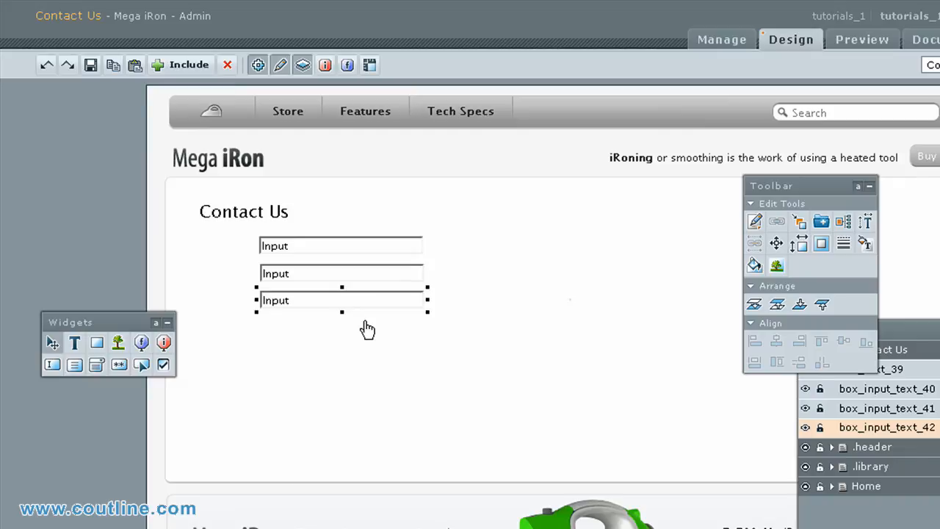
Add a fourth copy of the text input and shift it down below the third.
click(358, 342)
click(352, 300)
key(ctrl+v)
key(Down)
key(Down)
key(Down)
key(Down)
key(Down)
key(Down)
key(Down)
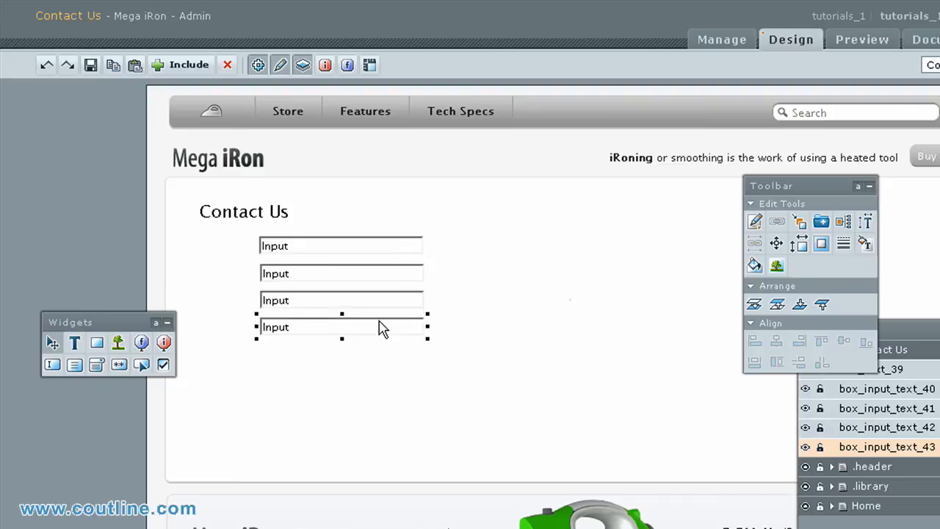
Set the padding of all four text inputs to 5 on every side.
drag(459, 235, 342, 369)
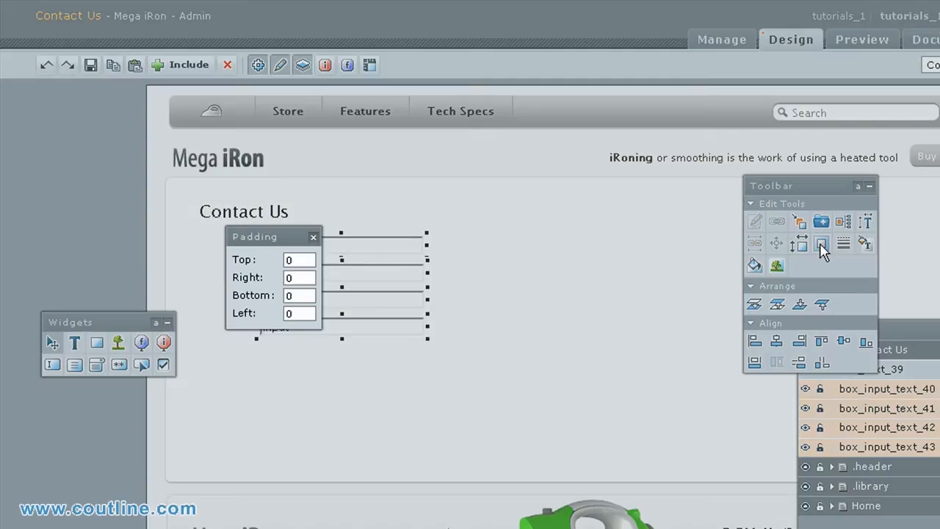
click(822, 246)
click(300, 259)
key(Tab)
text(5)
key(Tab)
key(Tab)
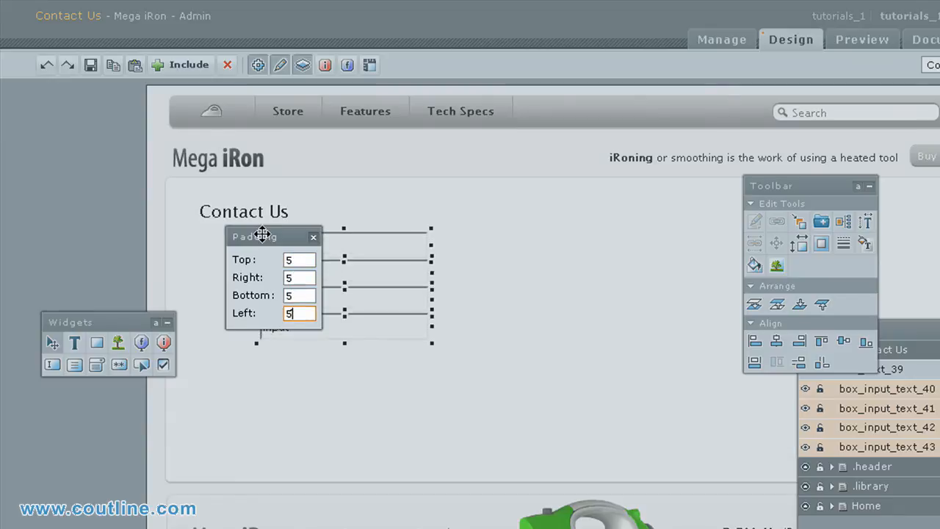
text(5)
key(Return)
click(462, 355)
Align the left edges of the four text inputs and move the group to the right, leaving room for labels.
drag(231, 234, 454, 375)
click(755, 342)
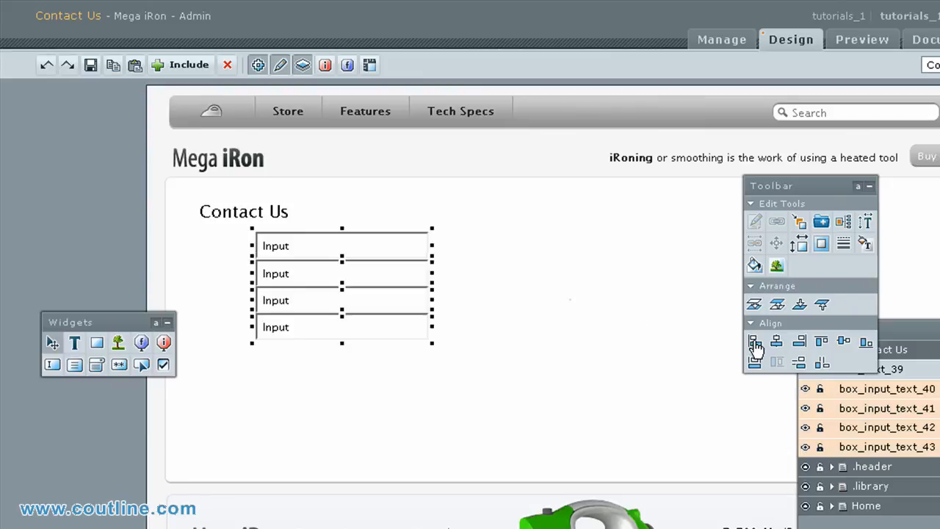
drag(409, 255, 464, 256)
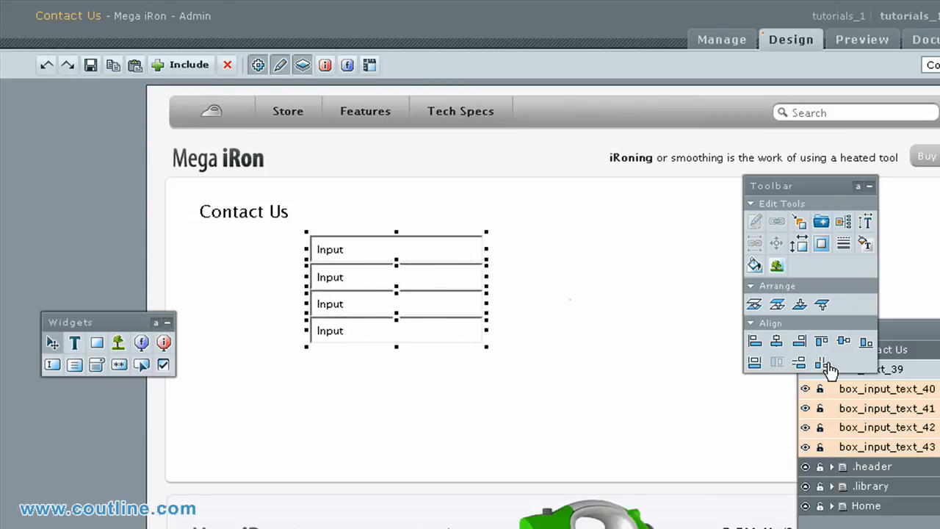
Set the vertical spacing between the four text inputs to 5.
click(799, 362)
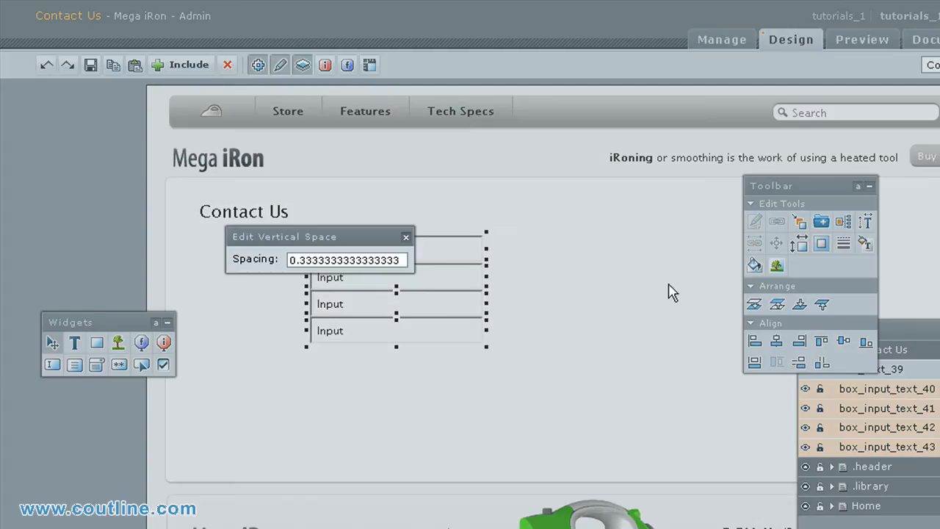
drag(406, 260, 250, 266)
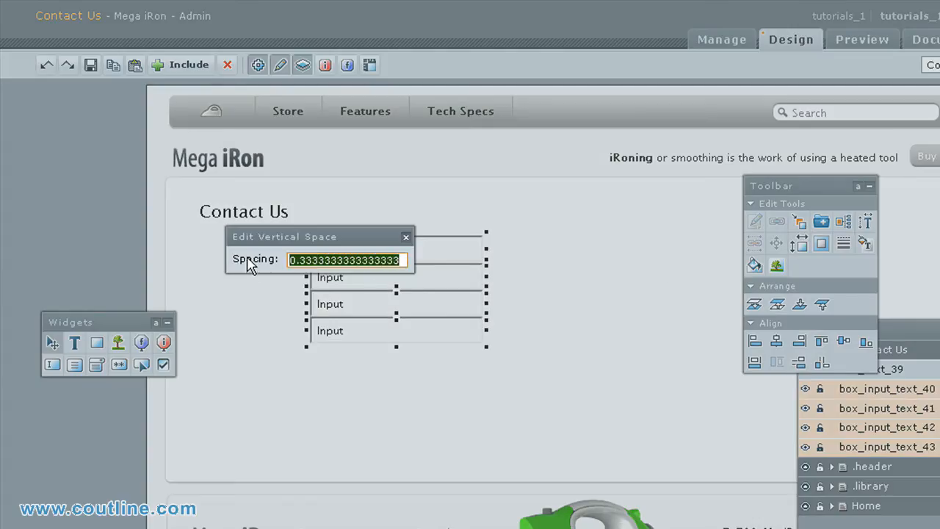
text(5)
key(Return)
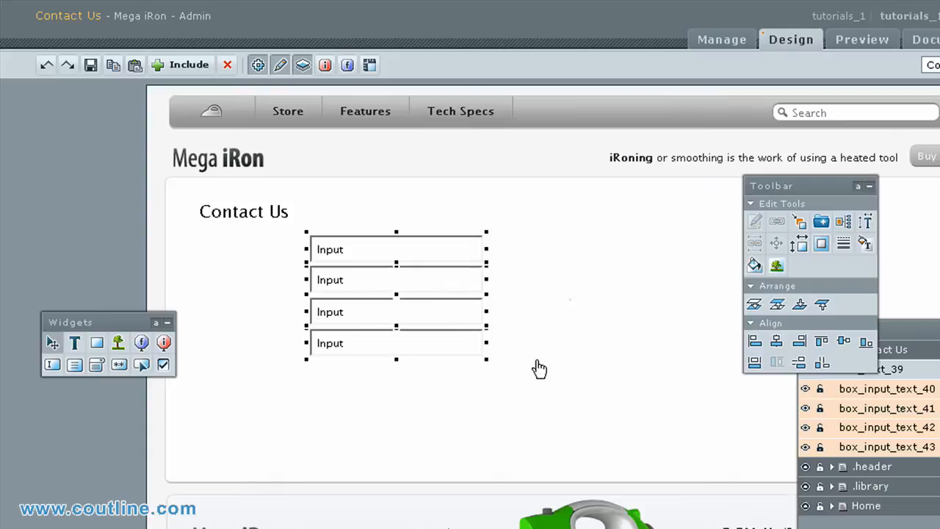
click(390, 426)
click(422, 355)
click(451, 405)
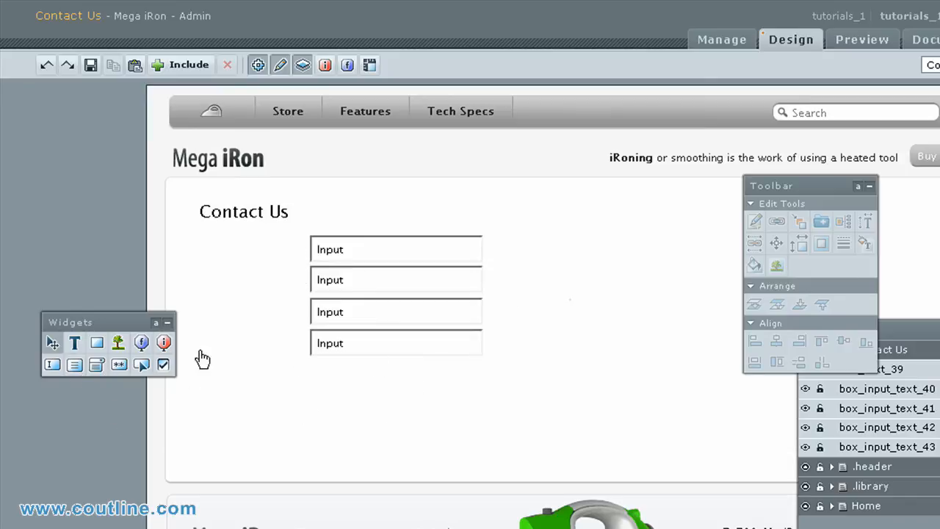
Draw a textarea to the right of the inputs, about as tall as their stack, and shift it slightly toward them.
click(75, 368)
drag(516, 239, 756, 357)
drag(798, 185, 838, 345)
drag(712, 304, 704, 306)
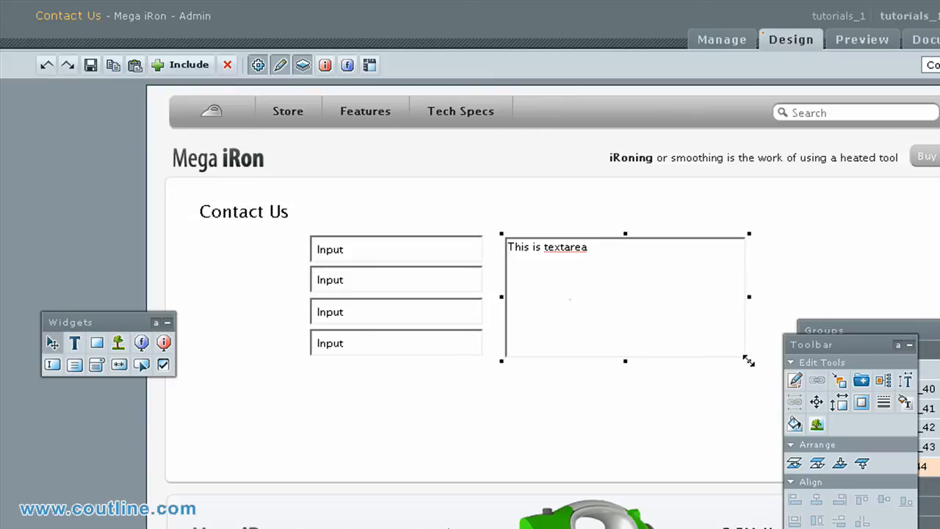
Shrink the textarea's width and height so its bottom edge roughly matches that of the last text input.
drag(749, 362, 742, 361)
drag(744, 360, 722, 360)
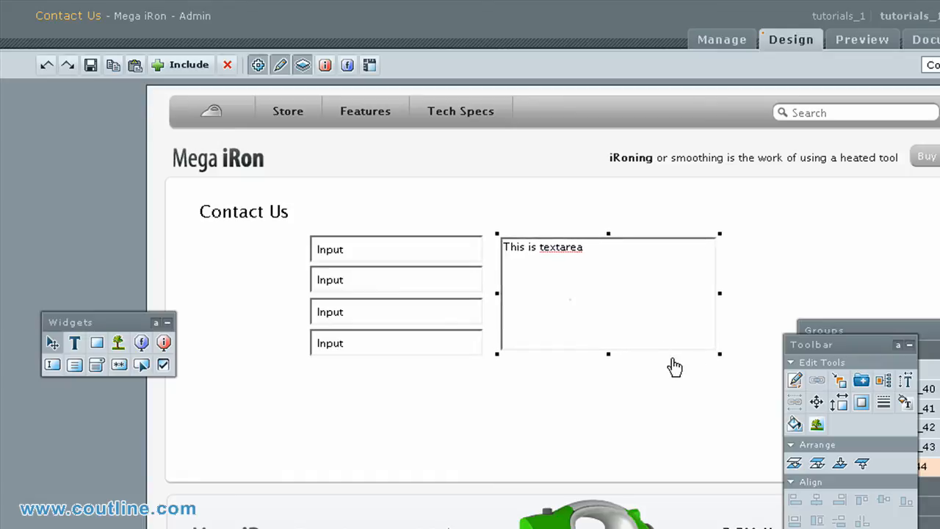
drag(718, 355, 721, 357)
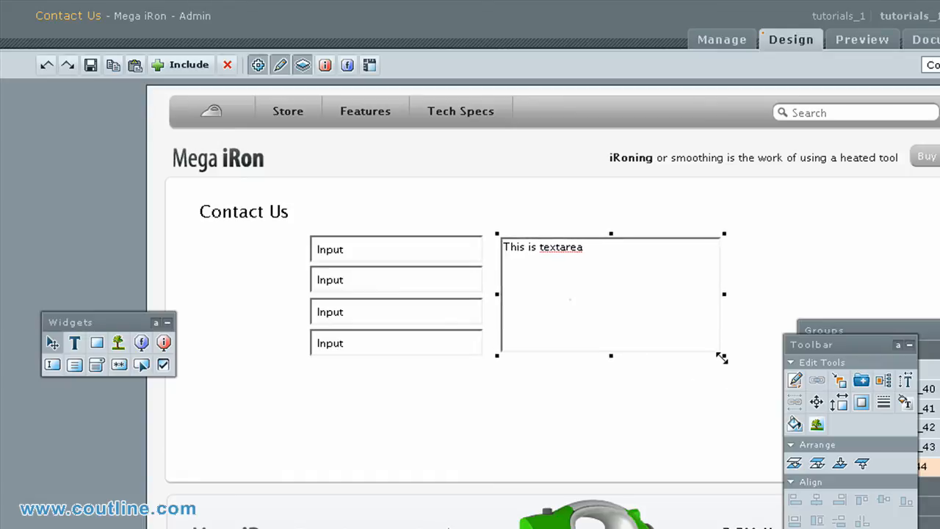
click(481, 408)
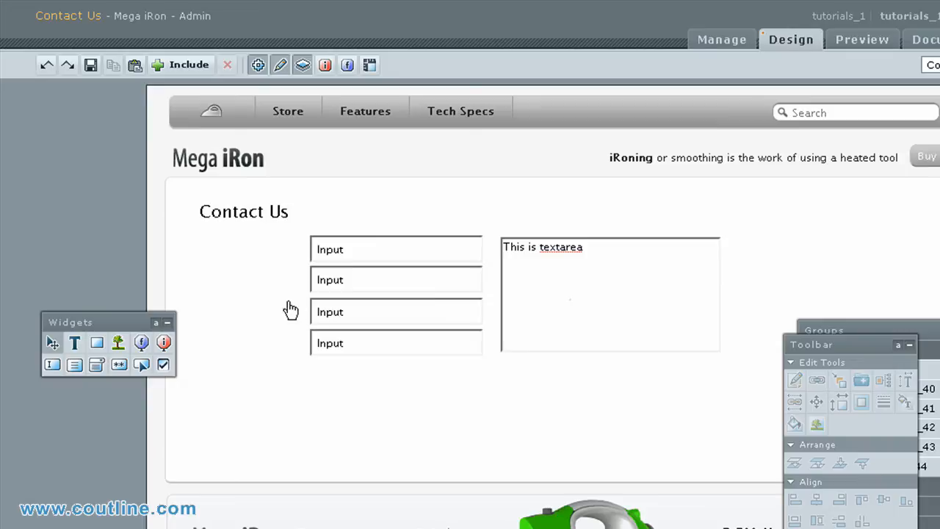
Move the four text inputs and the textarea together slightly down, away from the "Contact Us" heading.
drag(289, 224, 688, 409)
key(Down)
key(Down)
key(Down)
key(Down)
key(Down)
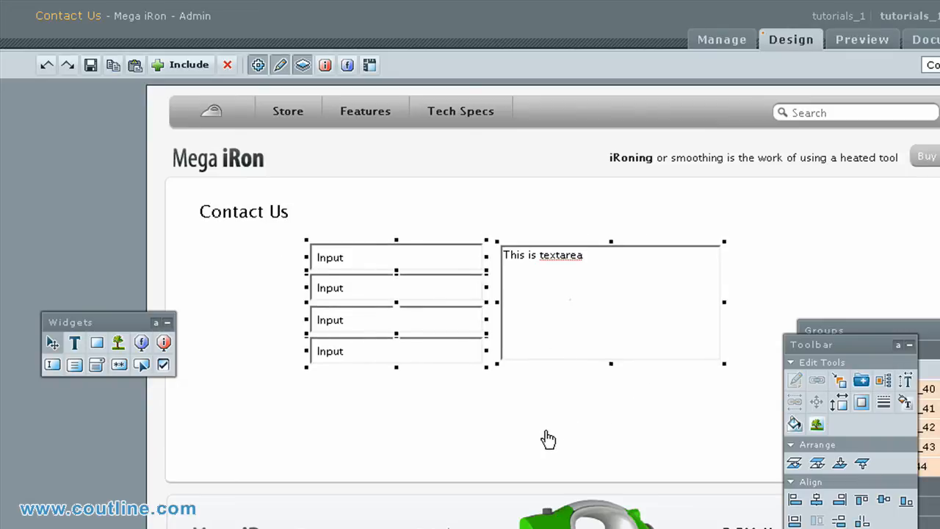
Nudge the textarea up so its top edge lines up with the first text input.
click(548, 437)
click(557, 319)
key(Up)
key(Up)
click(512, 415)
Set the border style of the four text inputs and the textarea to solid on all four sides.
drag(260, 250, 671, 432)
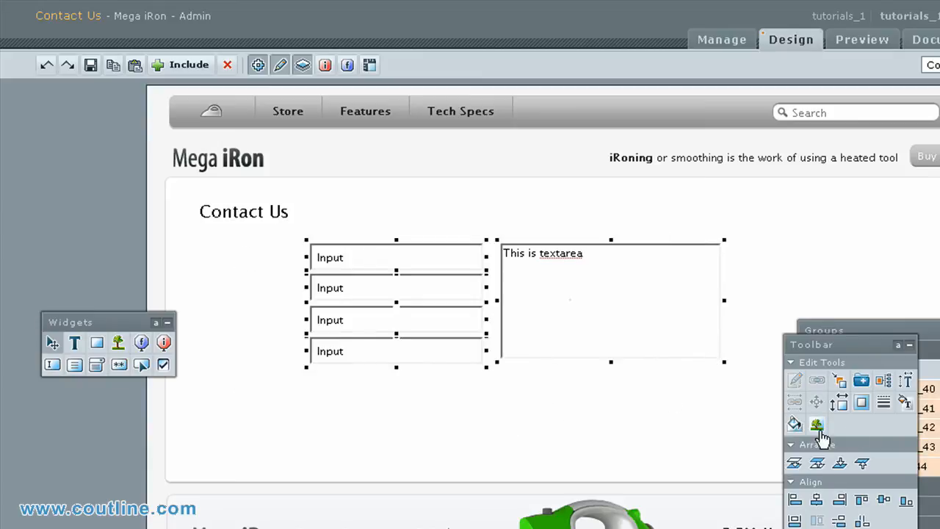
click(884, 408)
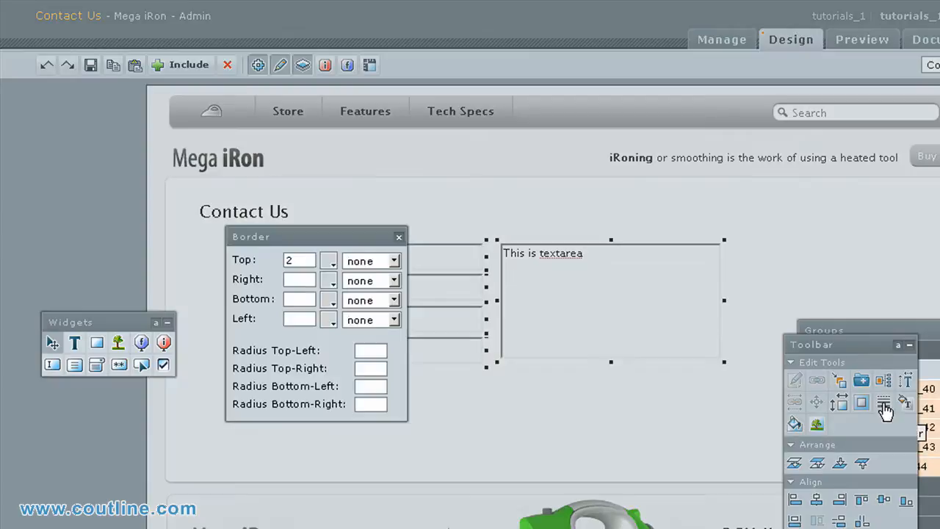
drag(315, 237, 528, 330)
double_click(518, 356)
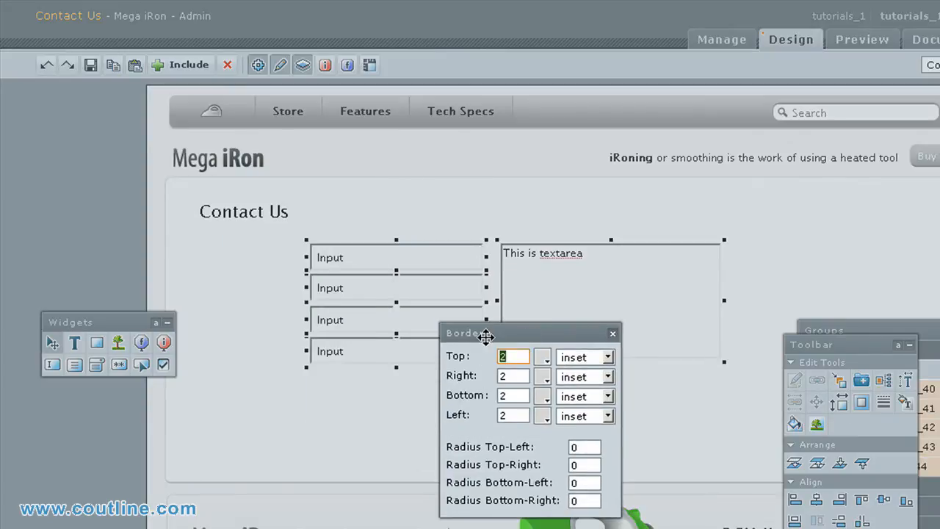
key(Tab)
key(Tab)
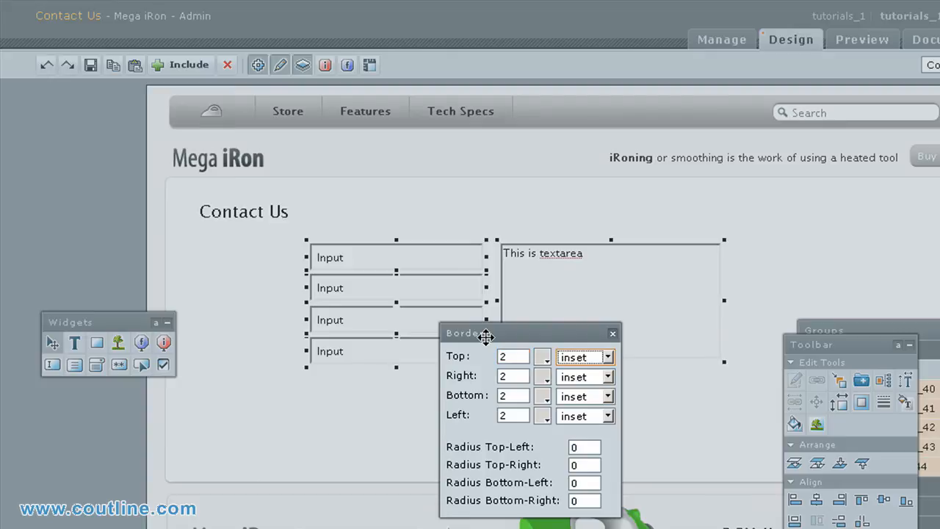
double_click(510, 375)
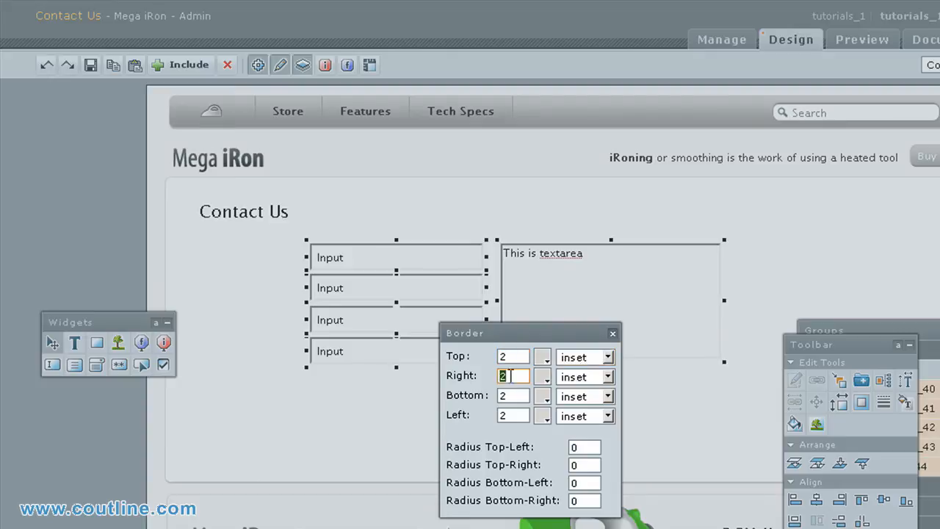
click(596, 358)
click(587, 407)
click(591, 378)
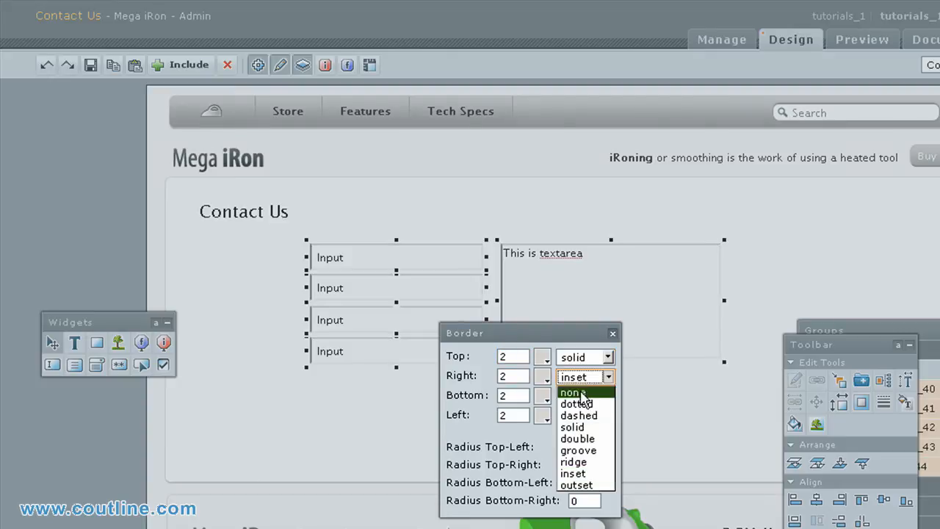
click(592, 427)
click(600, 396)
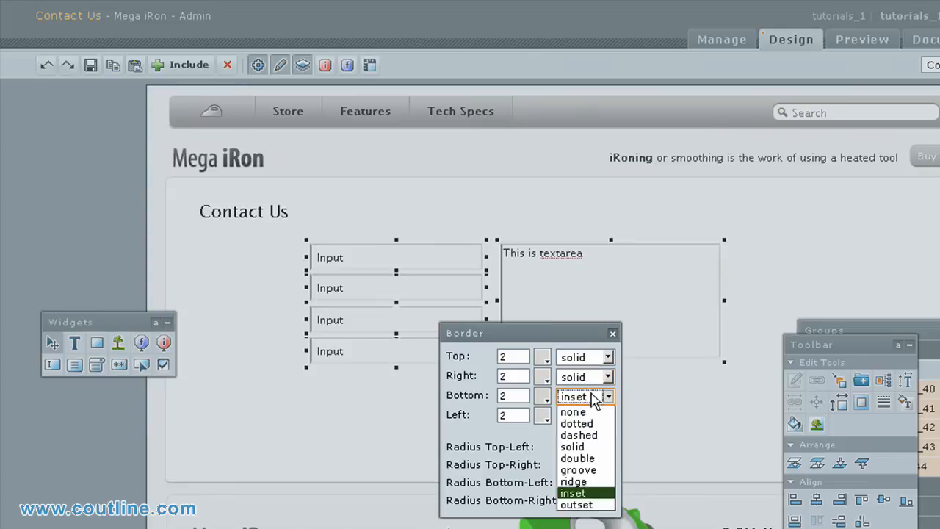
click(592, 447)
click(591, 416)
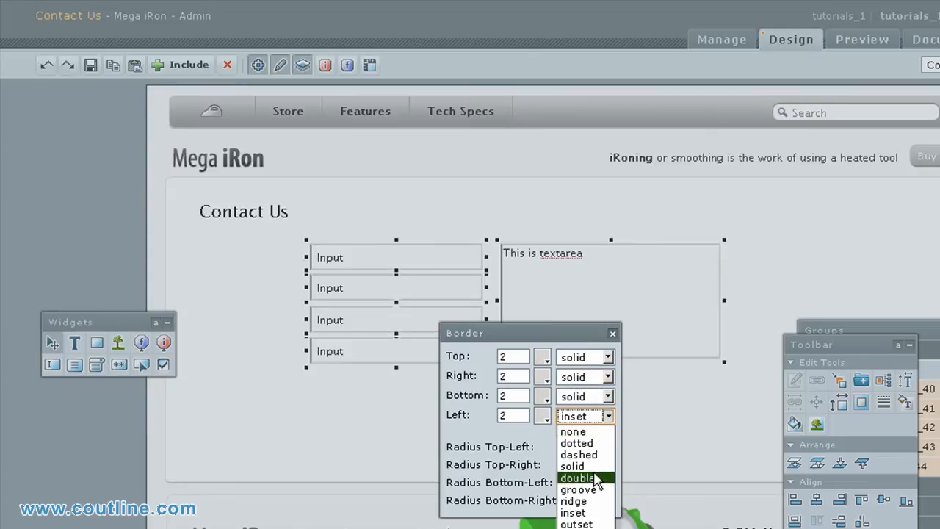
click(587, 467)
key(Tab)
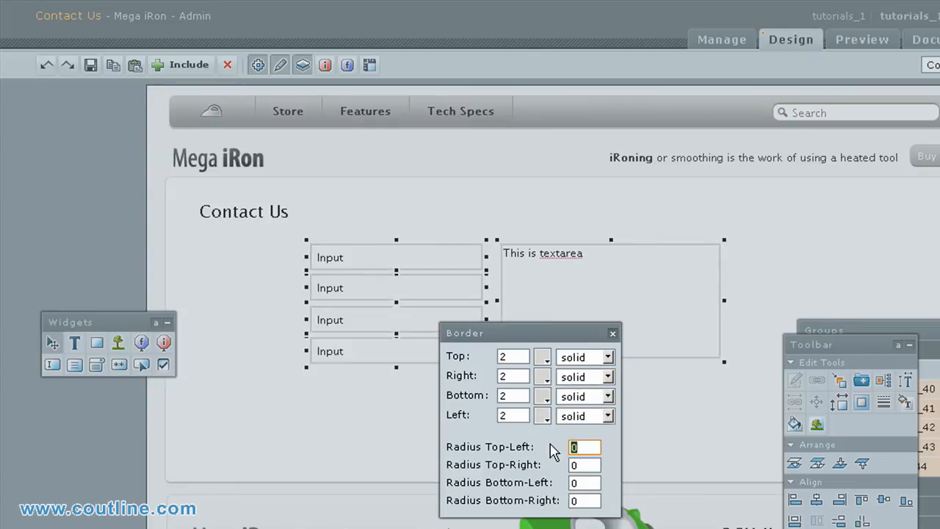
Round all four border corners of the text inputs and the textarea with a radius of 8.
text(8)
key(Tab)
text(8)
key(Tab)
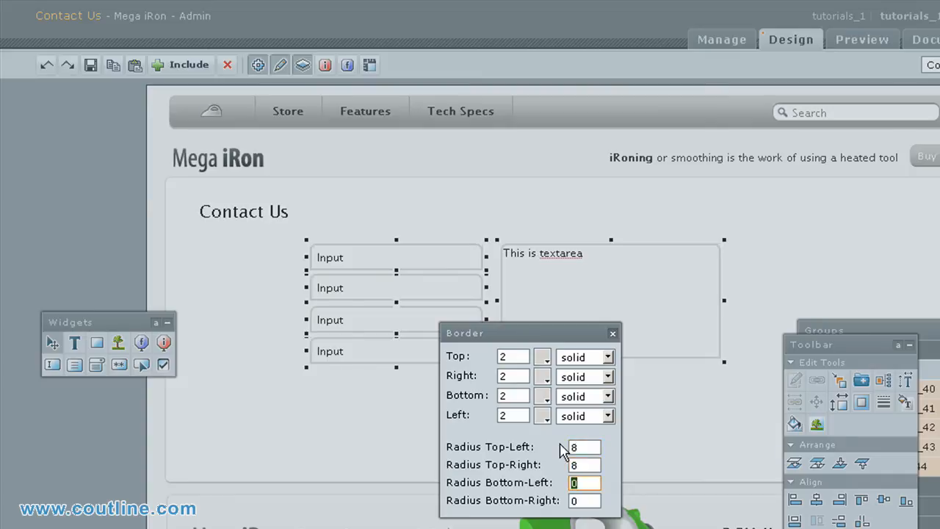
click(596, 465)
click(614, 334)
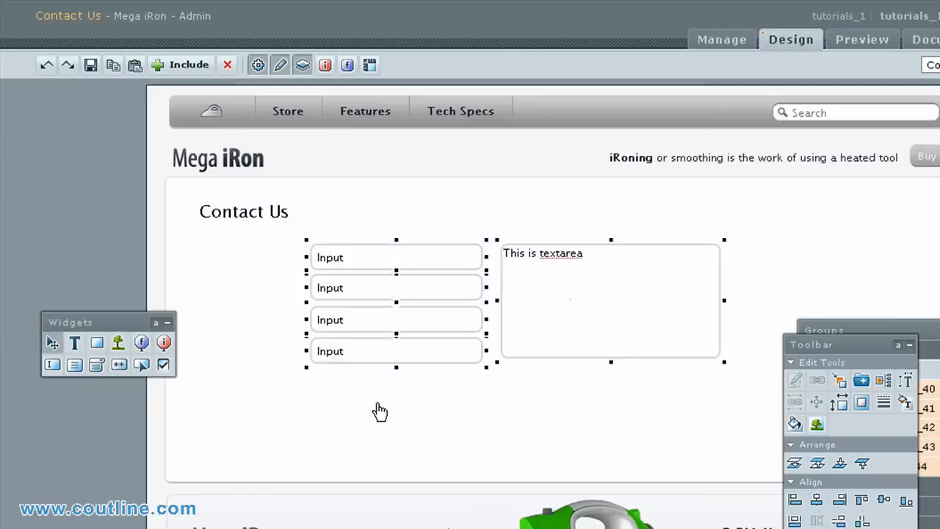
Place a text box to the left of the first text input, below the "Contact Us" heading.
click(342, 438)
click(75, 343)
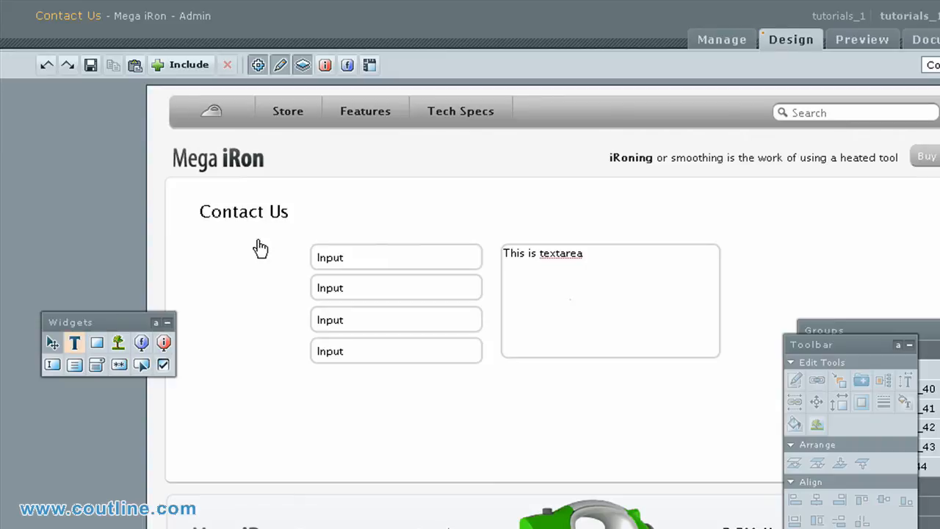
click(207, 258)
drag(241, 270, 231, 265)
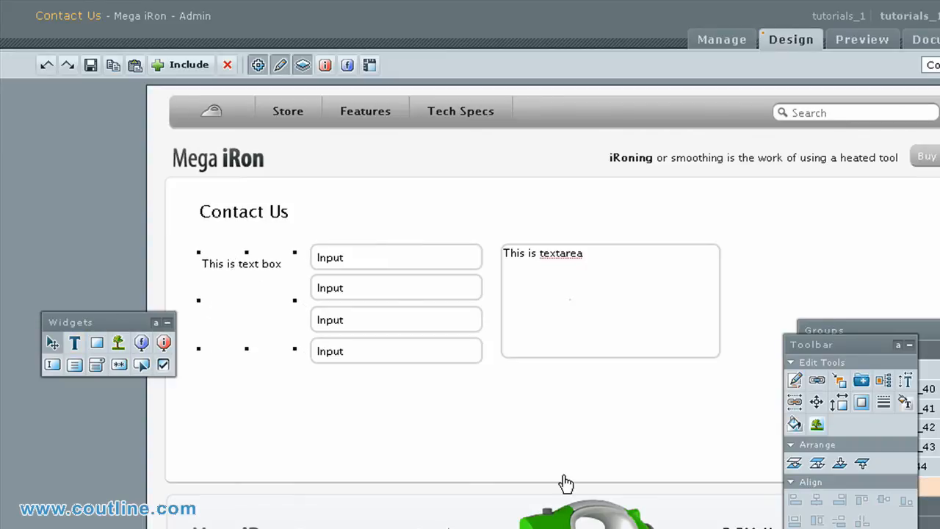
Give the new text box beside the first input a flexible width and a flexible height.
click(841, 406)
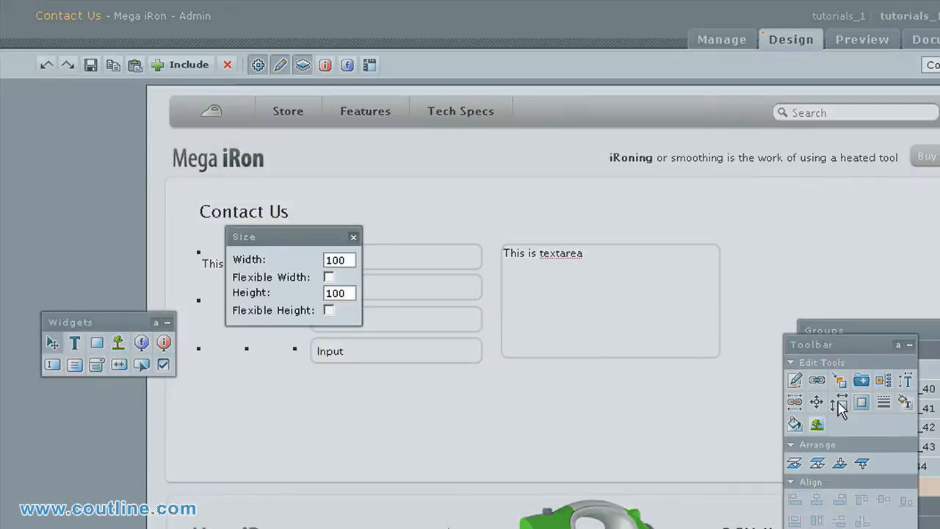
click(328, 276)
click(329, 310)
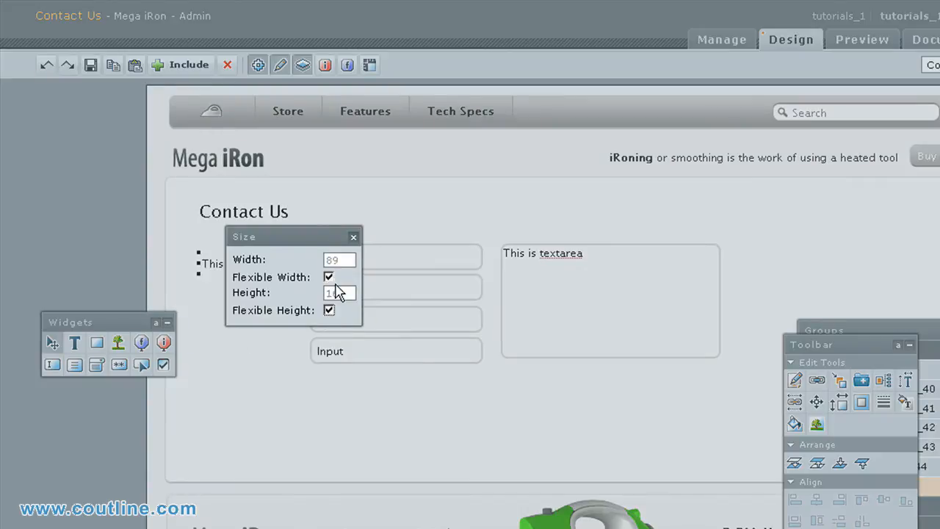
click(353, 237)
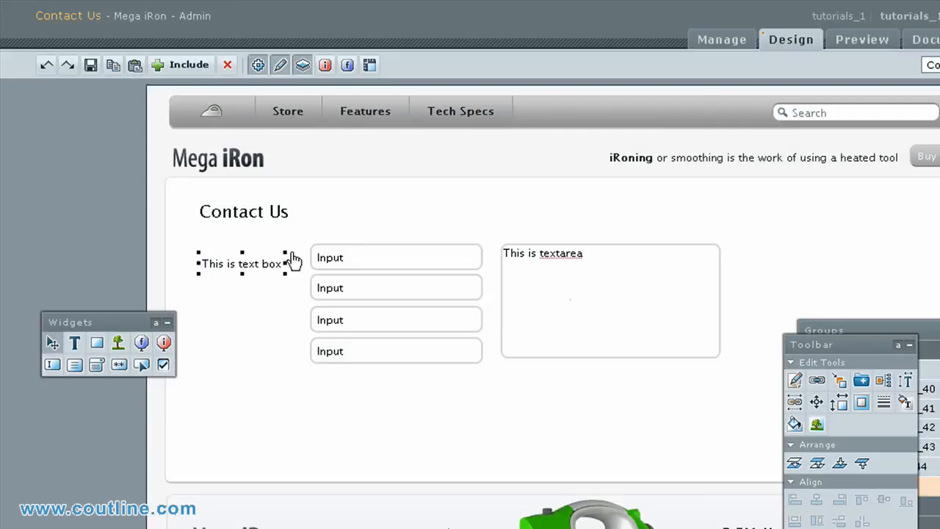
Replace the text in the text box beside the first input with "Full Name:".
double_click(234, 262)
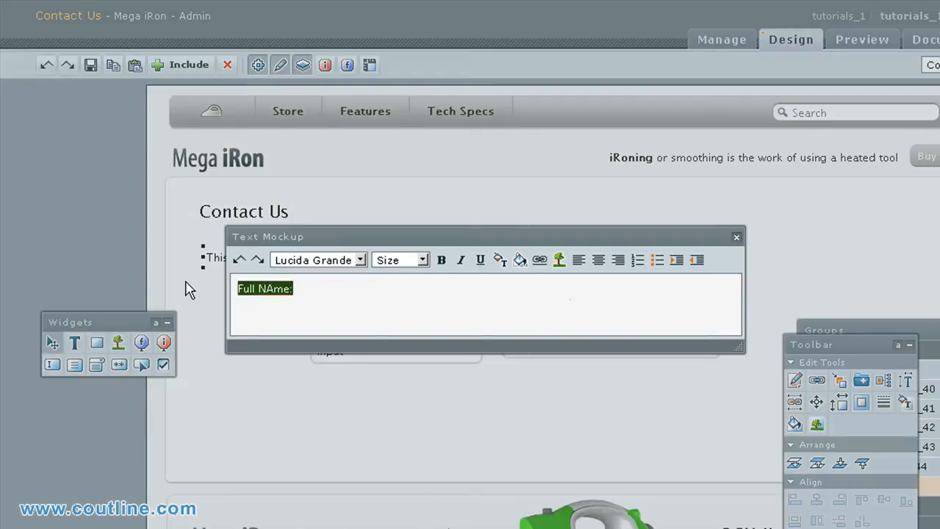
text(F)
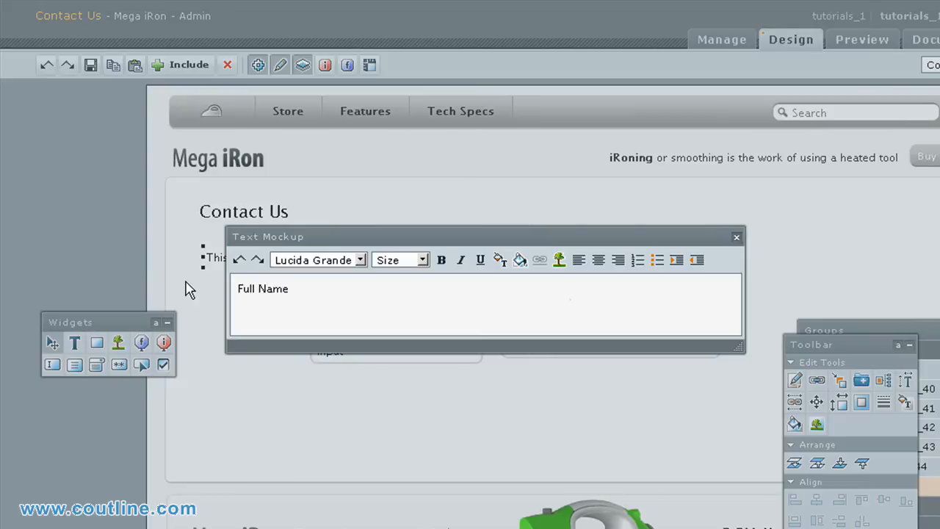
text(ull Name:)
click(736, 238)
Move the four text inputs and the textarea left, close to the "Full Name:" label, and extend the textarea slightly downward.
drag(244, 257, 674, 407)
key(Left)
key(Left)
key(Left)
key(Left)
key(Left)
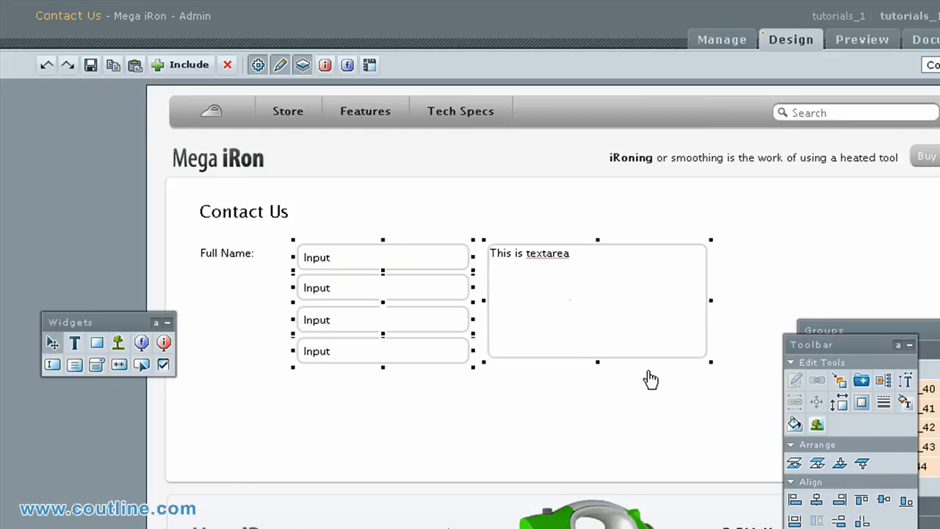
key(Right)
key(Right)
key(Right)
key(Right)
key(Right)
key(Right)
key(Right)
key(Left)
key(Left)
key(Left)
key(Left)
key(Left)
key(Left)
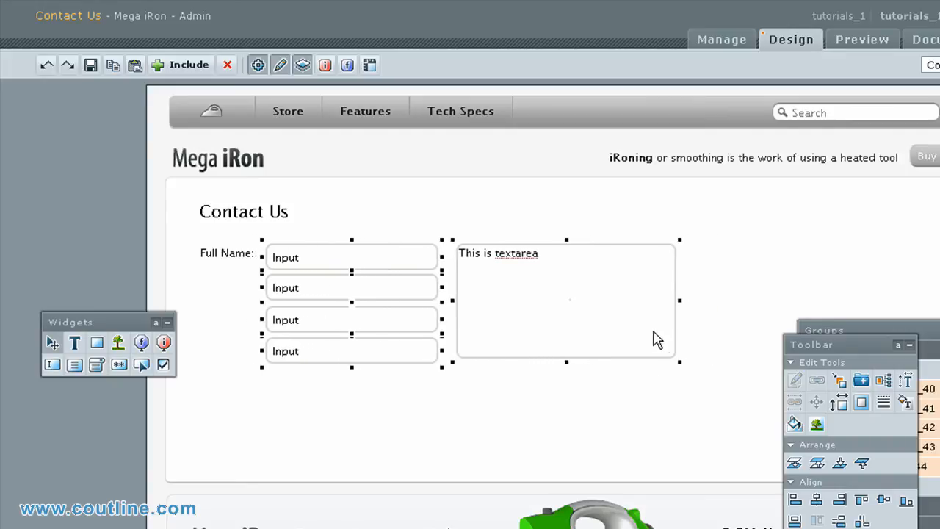
click(609, 332)
drag(564, 363, 564, 369)
Duplicate the "Full Name:" label and position the copy straight below it, beside the second text input.
click(240, 258)
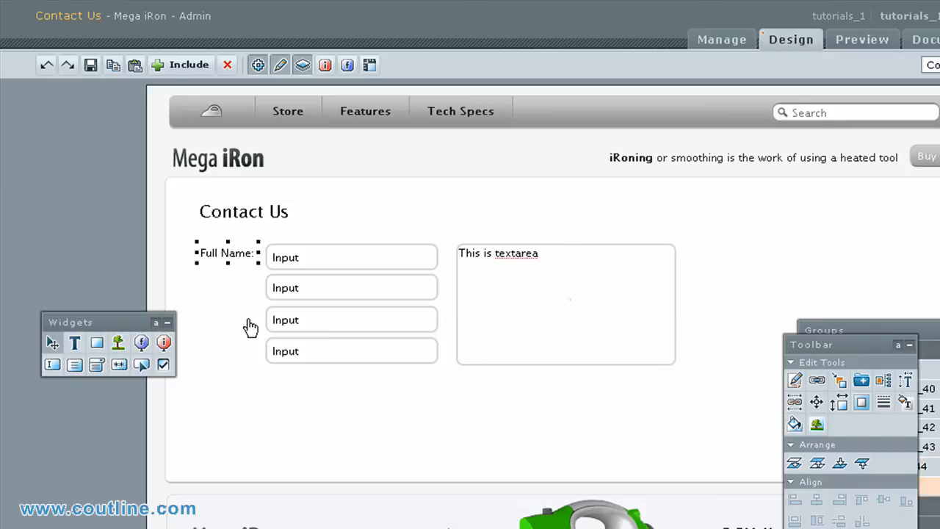
key(ctrl+v)
key(Down)
key(Down)
key(Down)
key(Down)
key(Down)
key(Down)
key(Down)
key(Down)
key(Down)
key(Down)
key(Down)
key(Down)
key(Down)
key(Down)
key(Down)
key(Down)
key(Down)
key(Down)
key(Down)
key(Down)
key(Down)
key(Down)
key(Down)
key(Down)
key(Down)
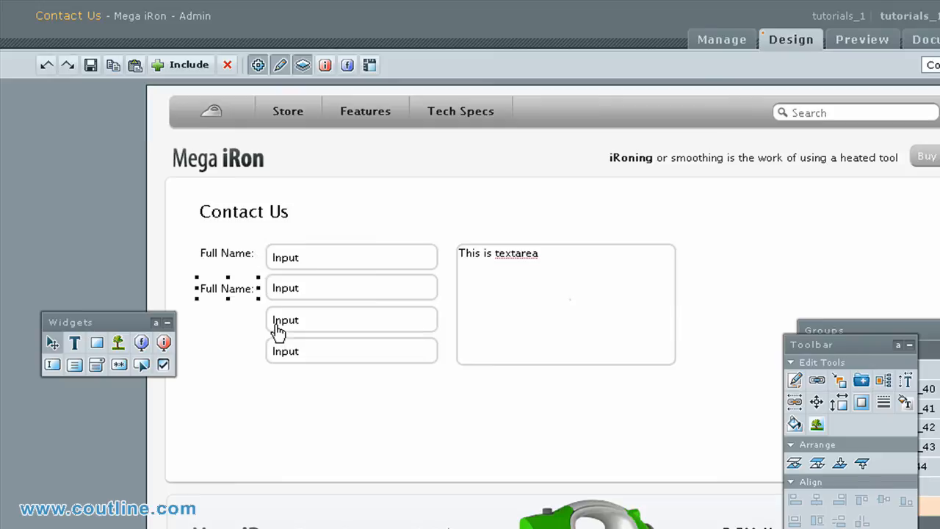
Change the text of the label beside the second input to "Phone:".
double_click(227, 289)
key(ctrl+a)
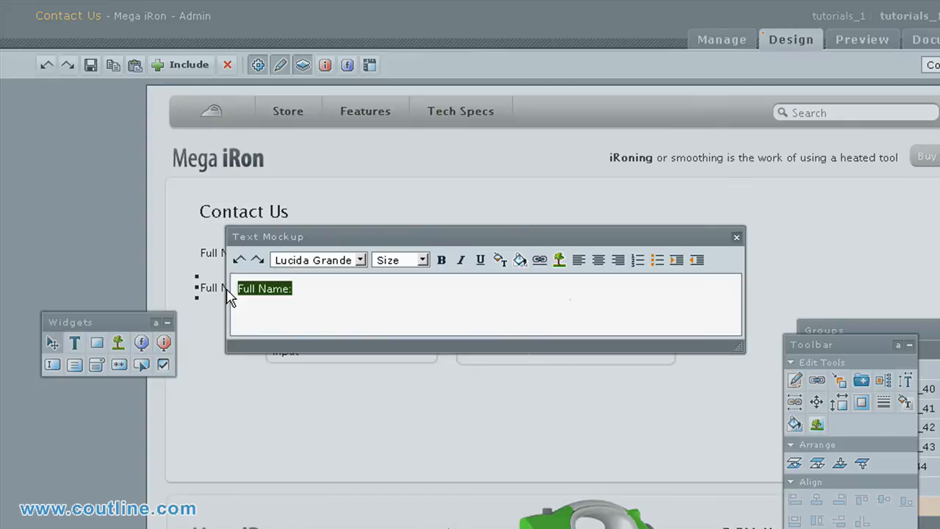
text(Phone:)
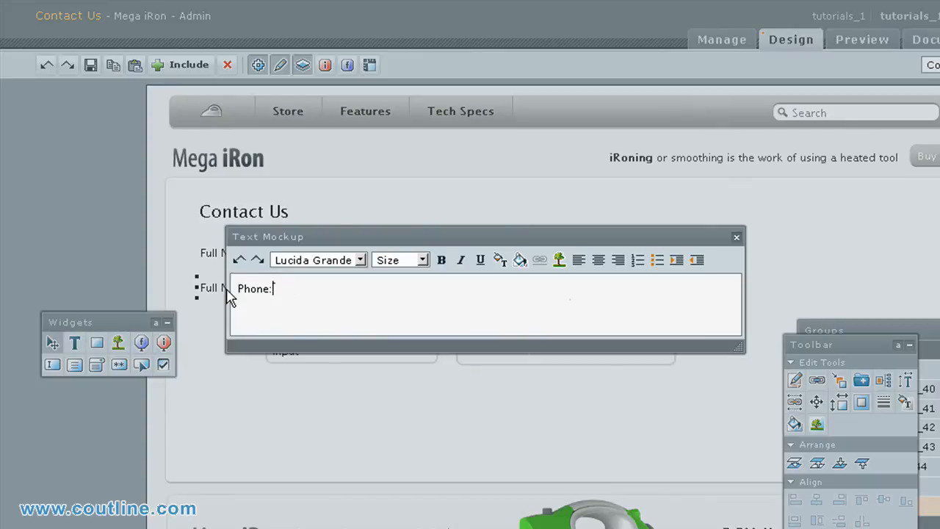
click(737, 236)
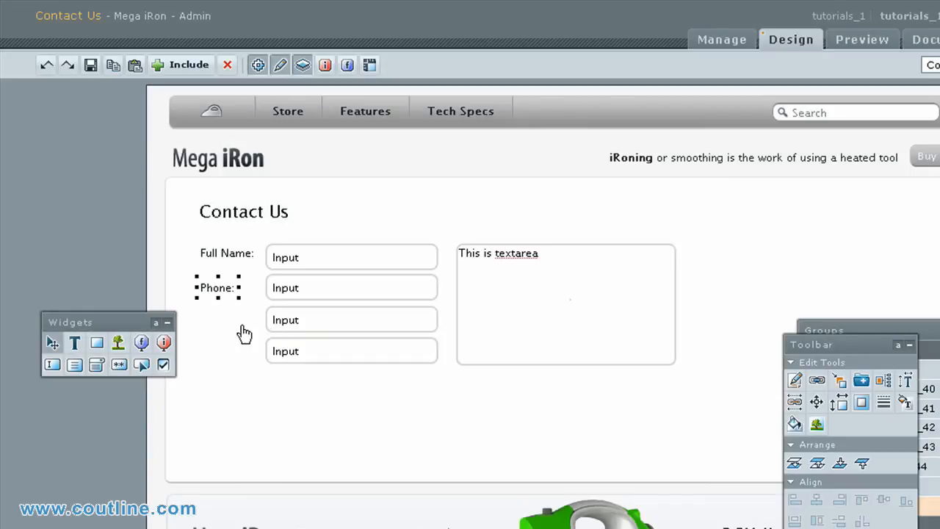
Duplicate the "Phone:" label and position the copy straight below it, beside the third text input.
key(ctrl+v)
key(shift+Down)
key(shift+Down)
key(shift+Down)
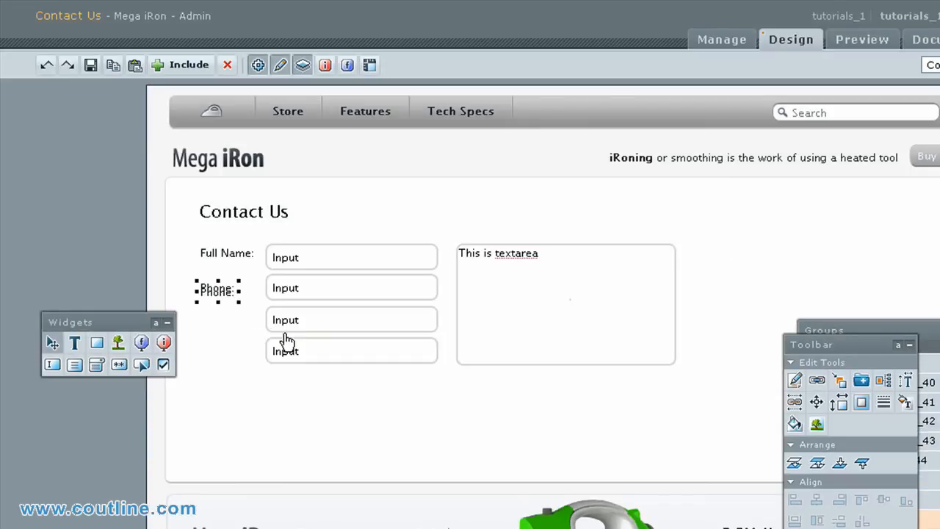
key(shift+Down)
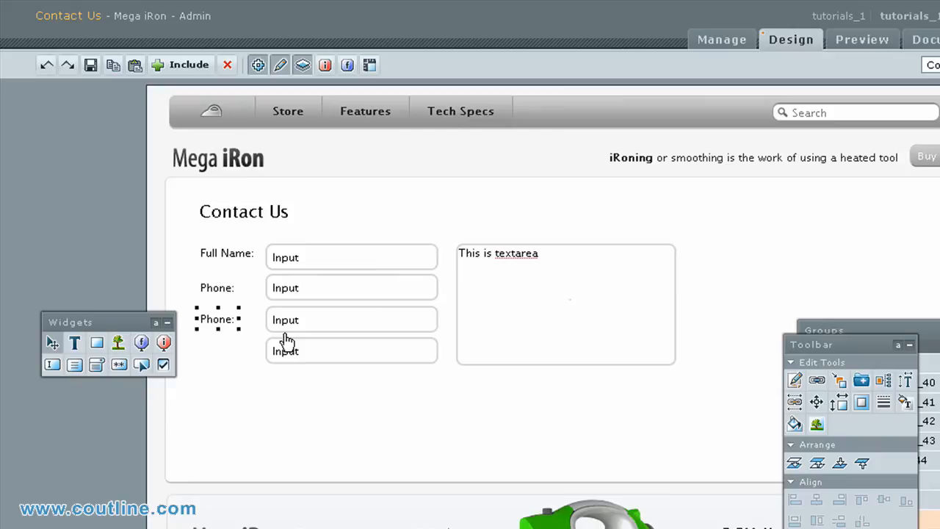
Change the text of the label beside the third input to "Company:".
double_click(218, 321)
drag(372, 309, 235, 299)
text(Compan)
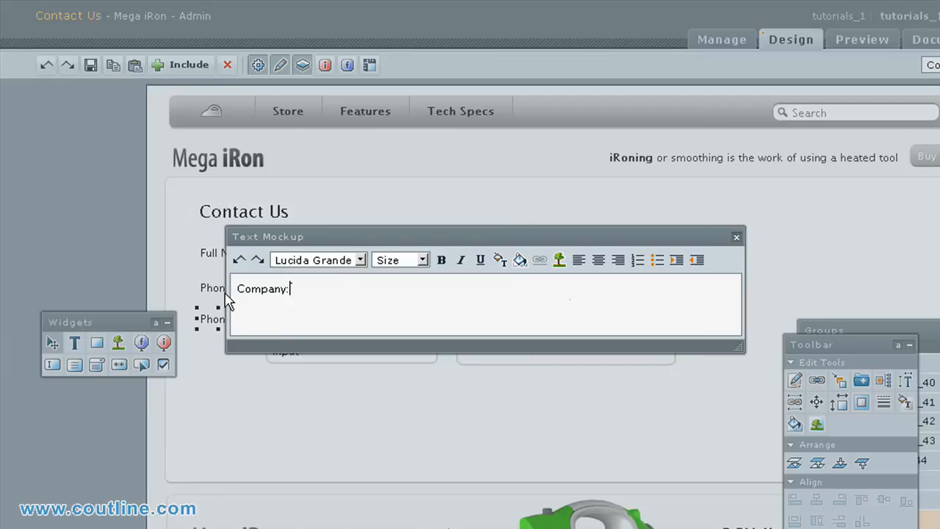
text(y:)
click(737, 236)
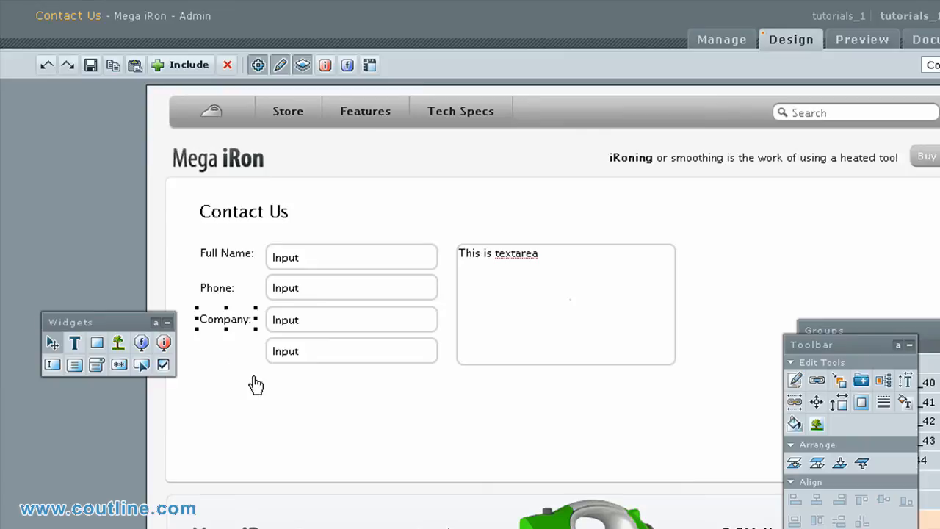
Duplicate the "Company:" label and position the copy straight below it, beside the fourth text input.
key(ctrl+v)
key(shift+Down)
key(shift+Down)
key(shift+Down)
key(shift+Down)
key(Up)
key(Down)
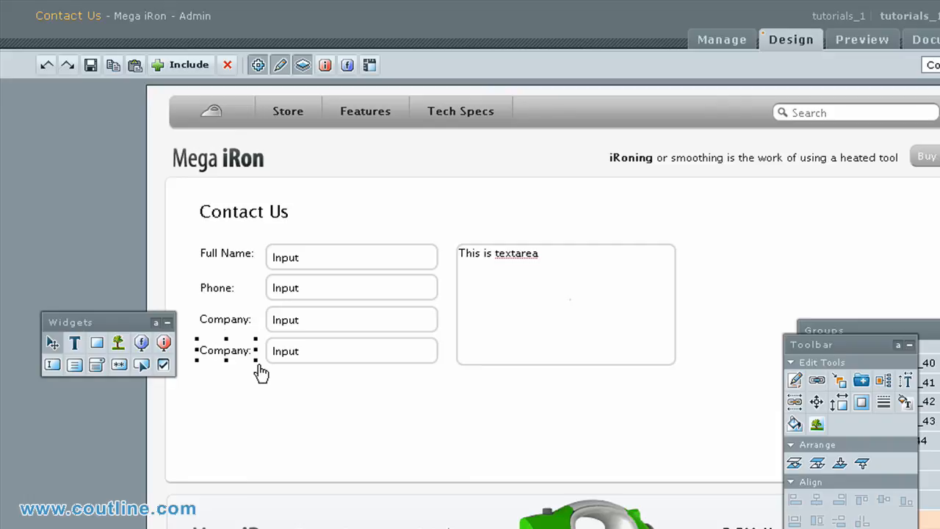
Change the text of the label beside the fourth input to "Email:".
double_click(233, 350)
drag(358, 312, 232, 312)
text(Email:)
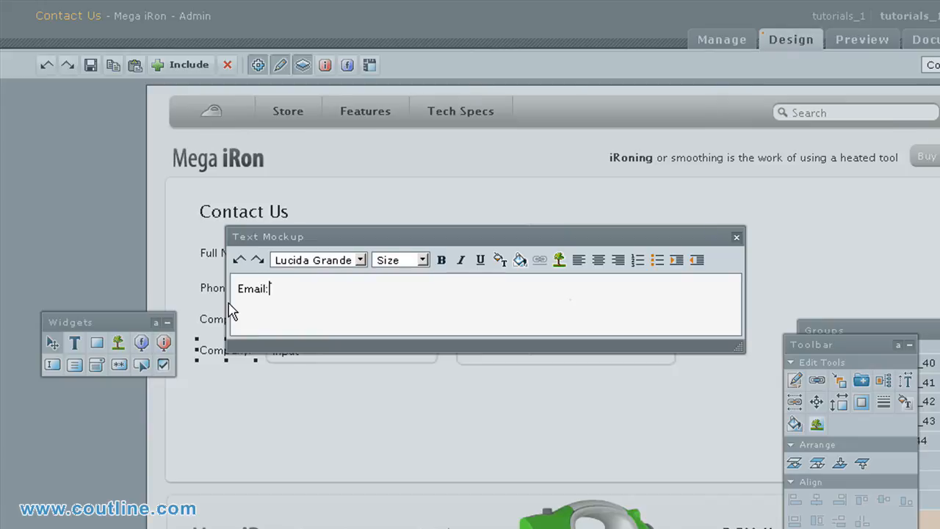
click(736, 237)
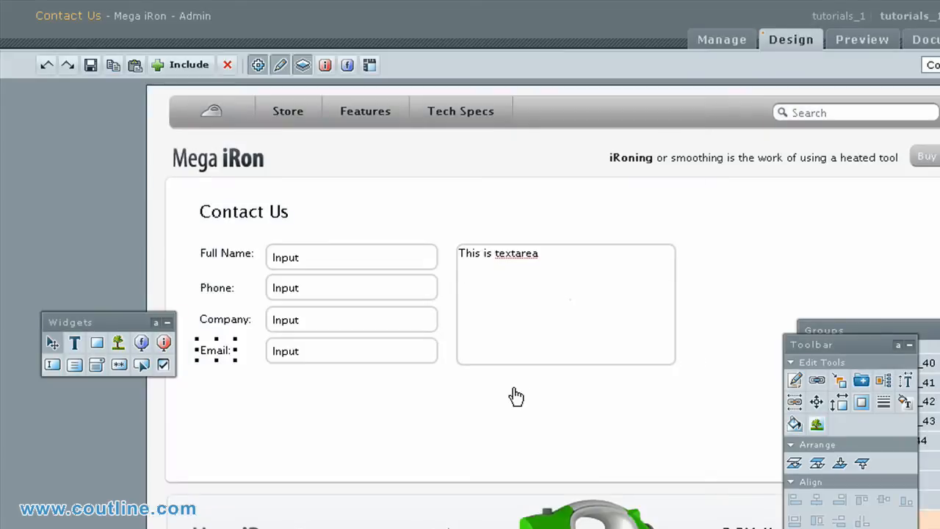
drag(192, 245, 251, 368)
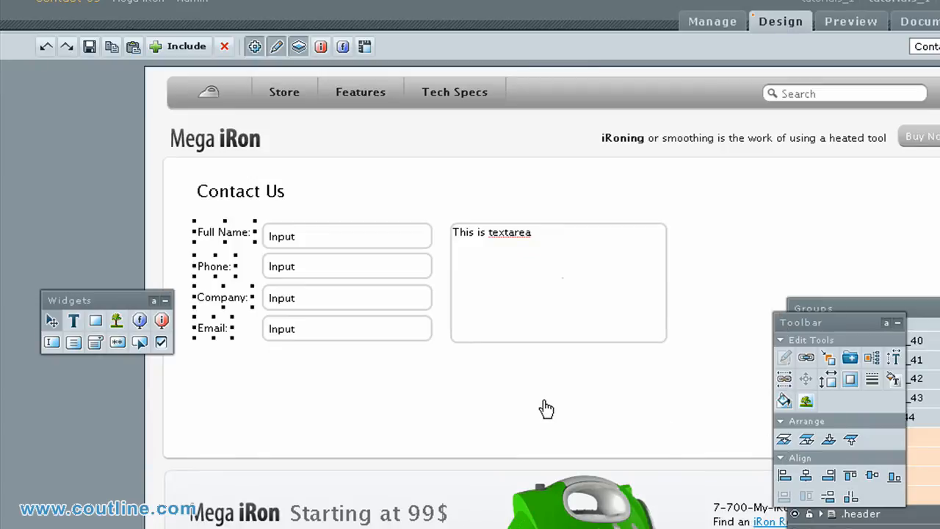
click(470, 395)
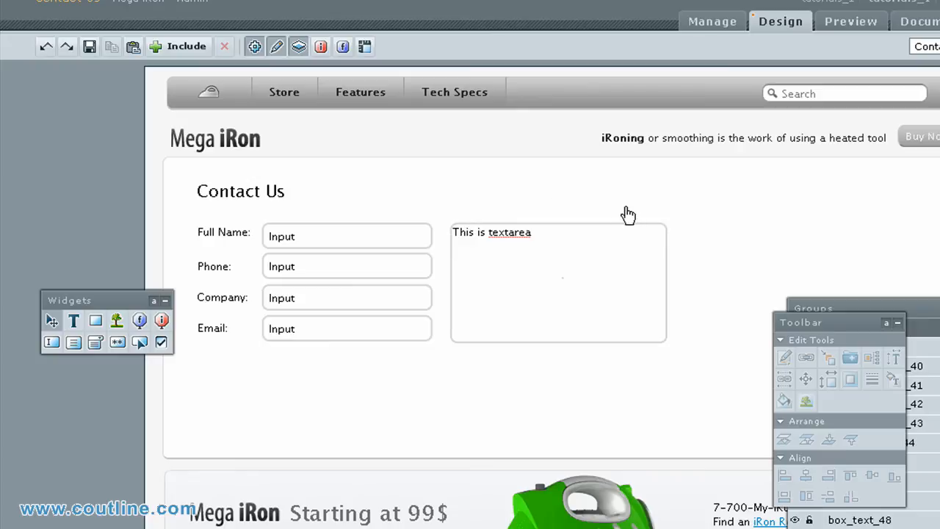
drag(593, 204, 398, 374)
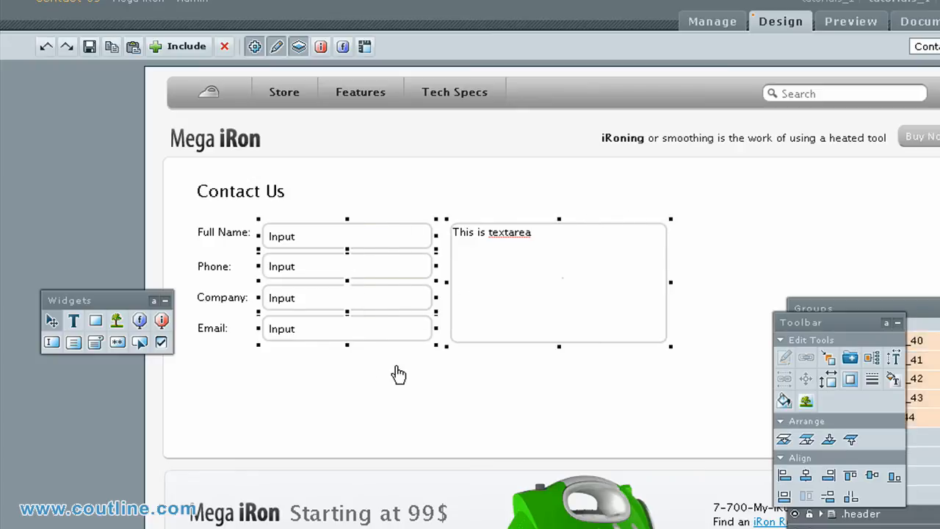
Clear the placeholder text from the textarea and the four text inputs.
double_click(515, 269)
key(ctrl+a)
key(BackSpace)
click(453, 216)
double_click(363, 239)
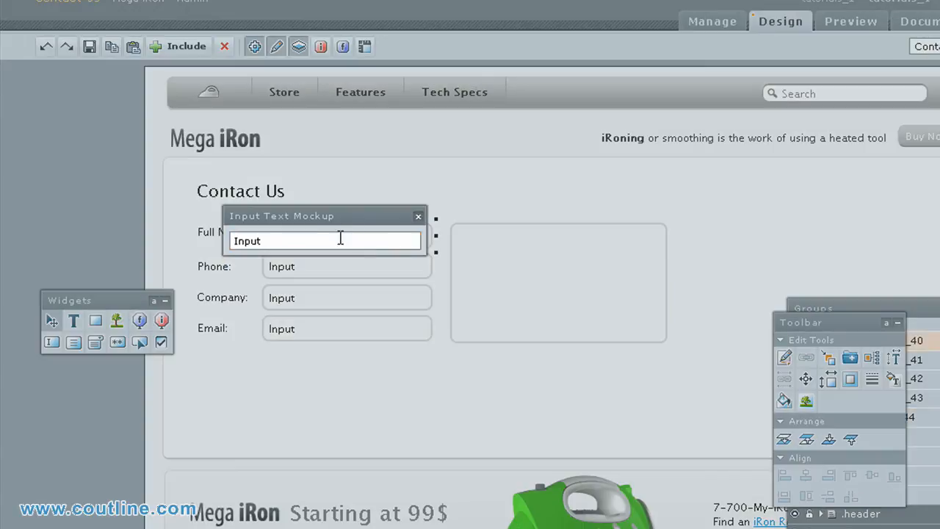
key(ctrl+a)
key(BackSpace)
click(437, 226)
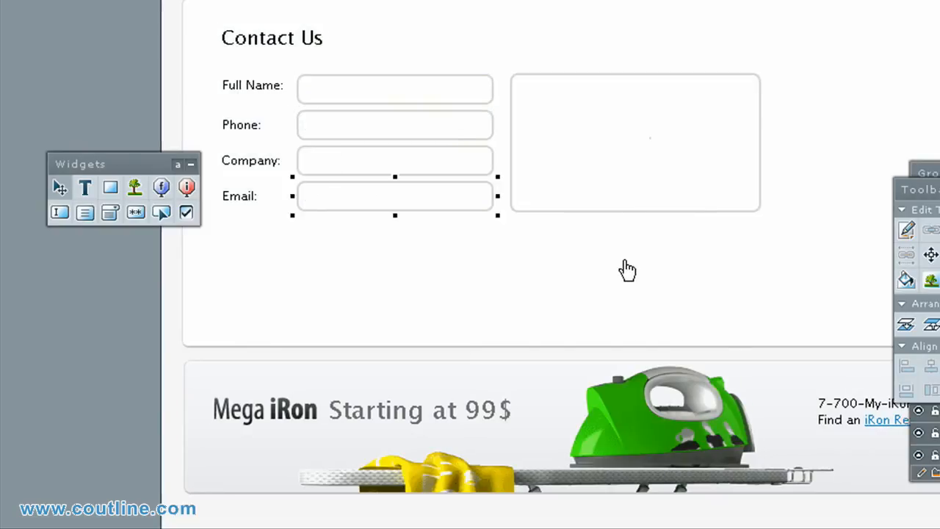
Place a button below the Email input and shift it slightly to the right.
click(623, 267)
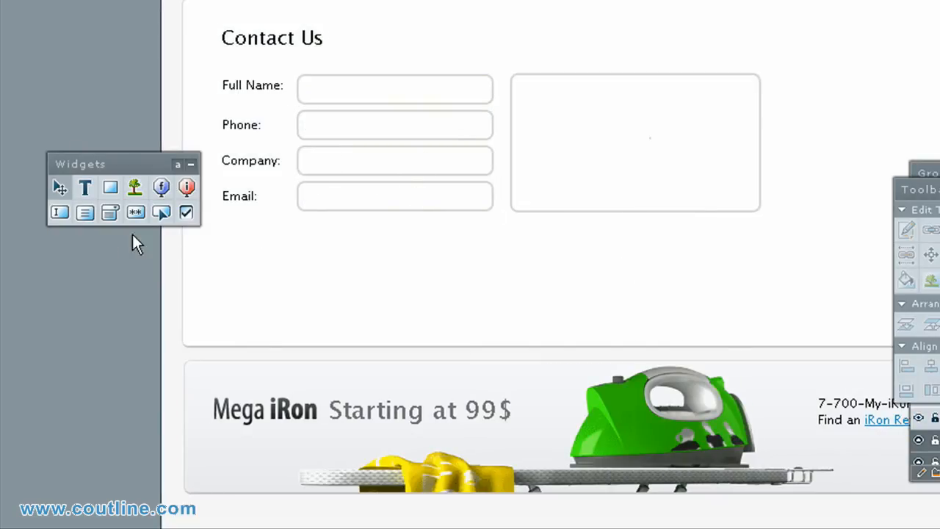
click(162, 214)
drag(298, 241, 392, 275)
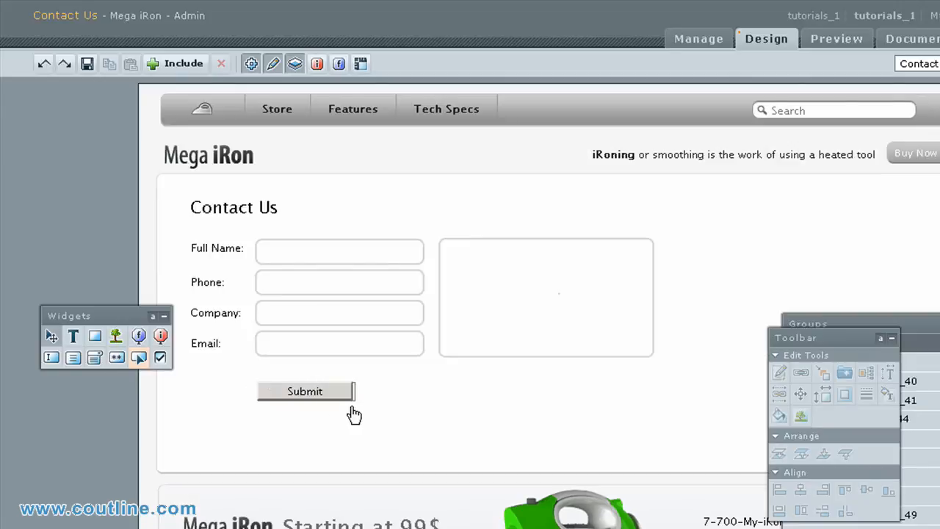
drag(348, 391, 375, 394)
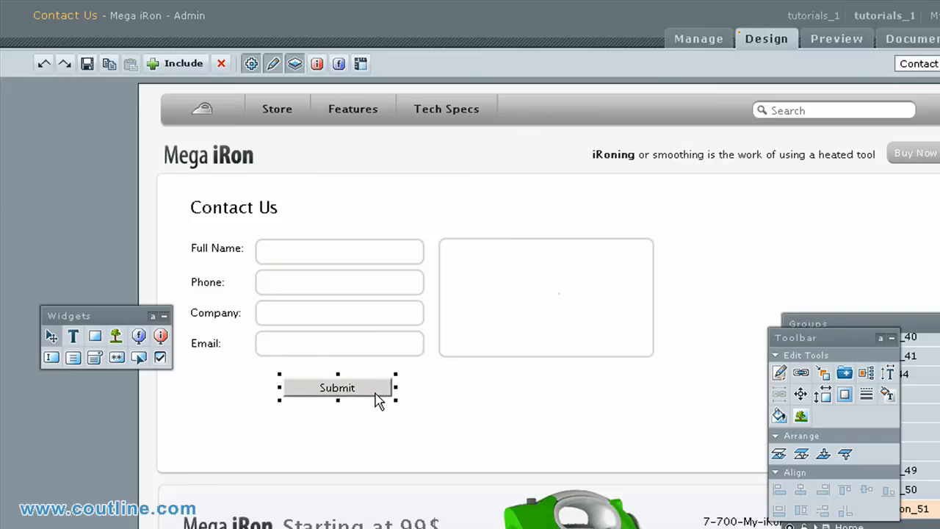
Set the Submit button's padding to 10 on the top, right, bottom and left.
click(836, 396)
text(10)
click(286, 273)
text(10)
click(293, 291)
text(1)
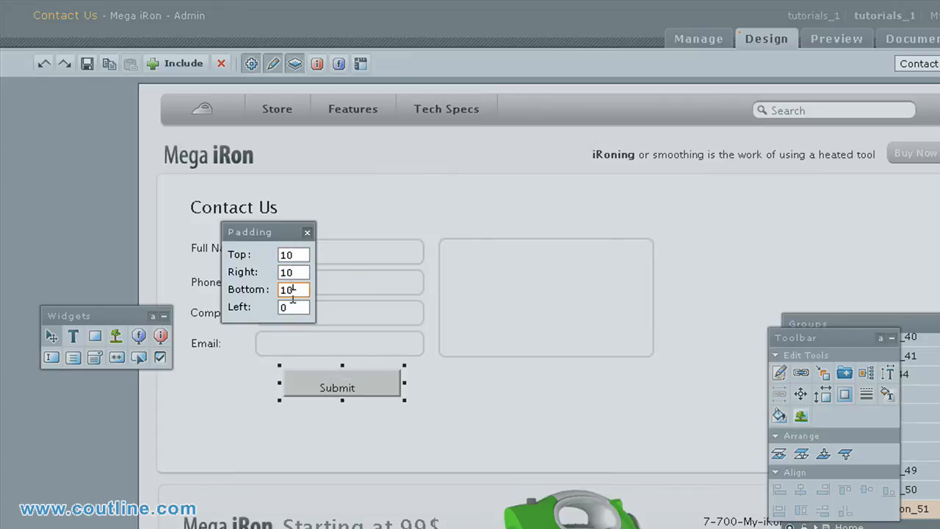
text(0)
click(286, 308)
text(10)
click(307, 232)
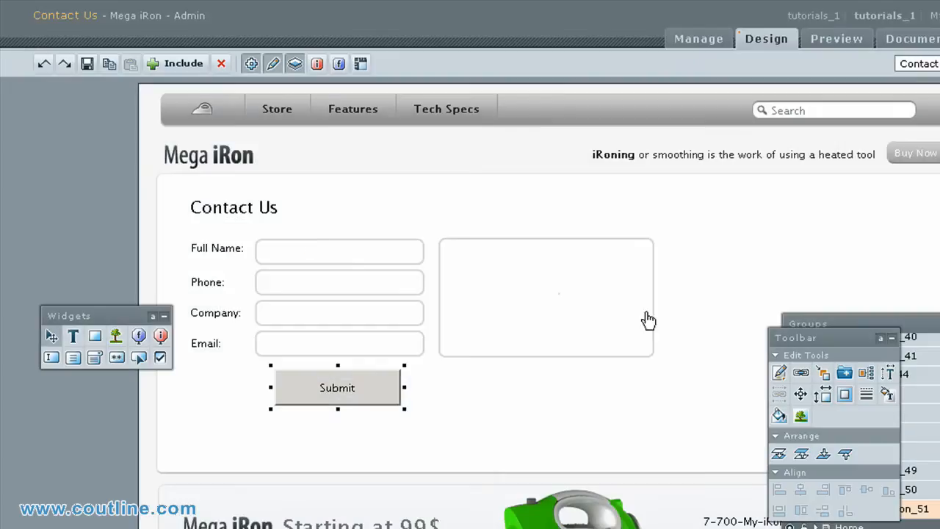
Set the Submit button's font size to 13 and its weight to bold.
click(883, 376)
drag(344, 273, 295, 275)
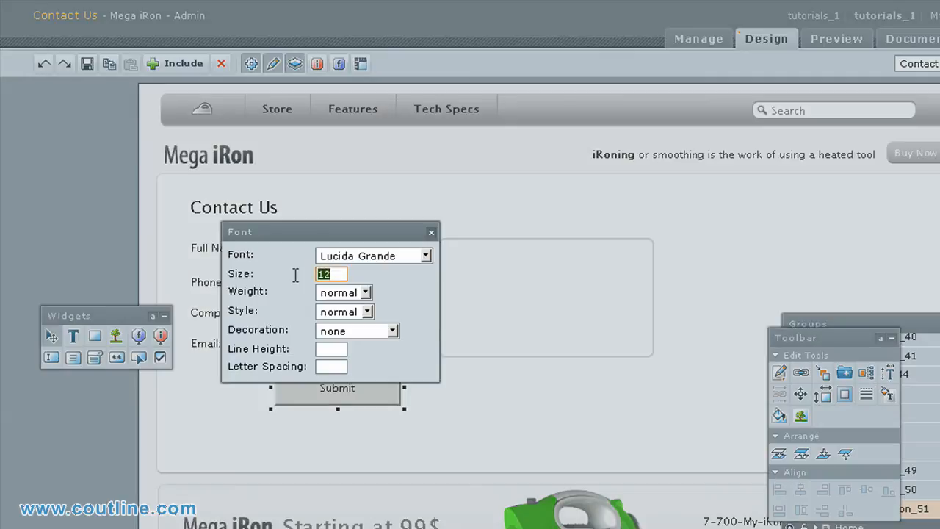
key(Return)
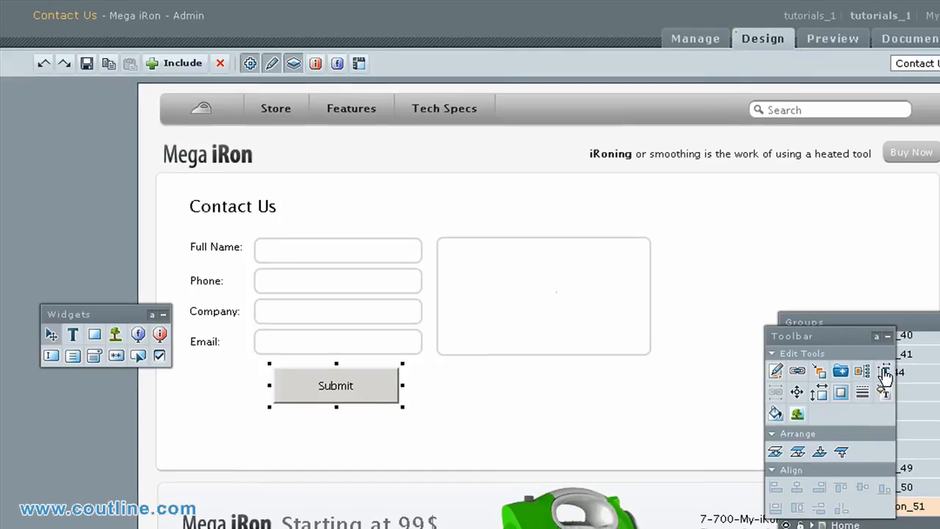
click(882, 373)
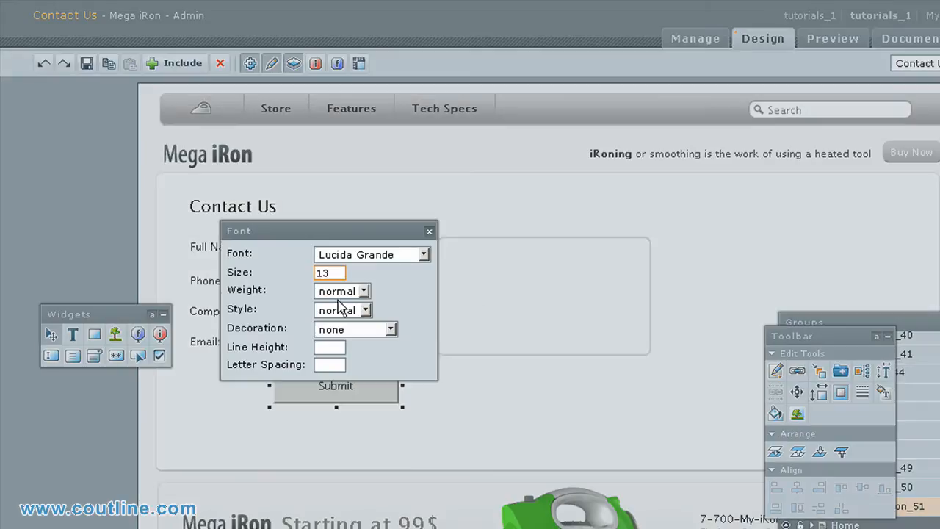
click(363, 290)
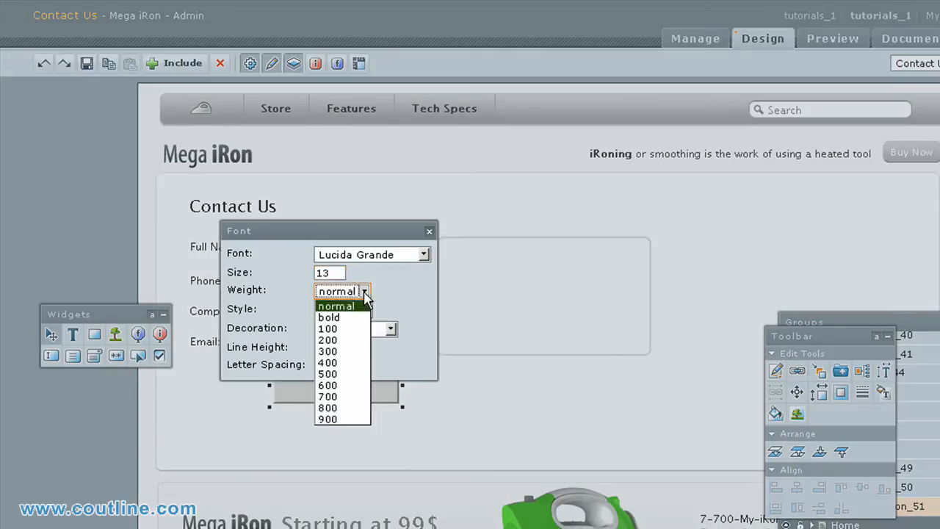
click(334, 317)
click(430, 232)
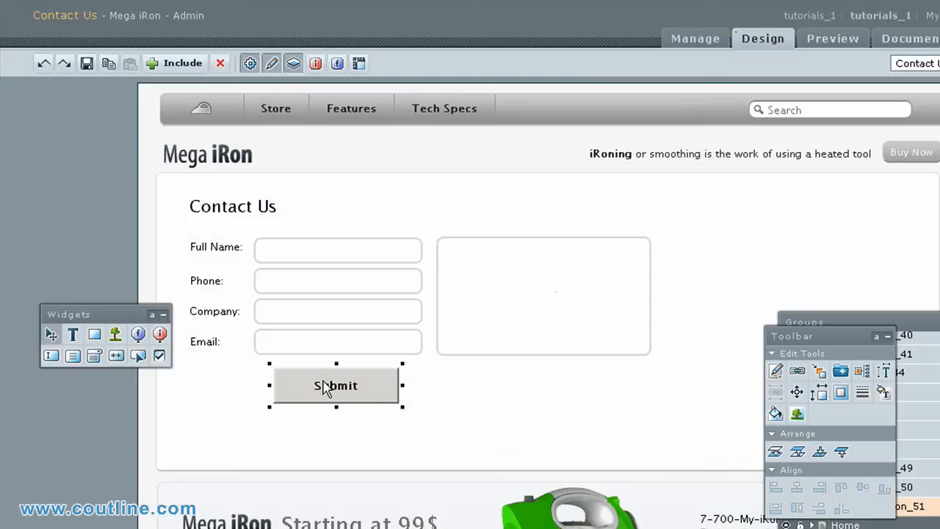
Change the button's caption to "Send" and make the button narrower from its right edge.
double_click(358, 387)
drag(352, 257, 178, 271)
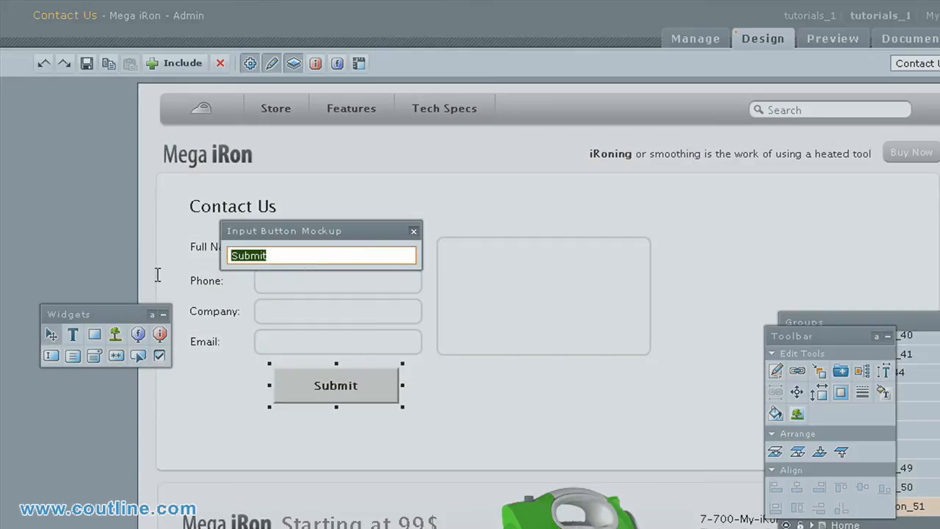
text(Send)
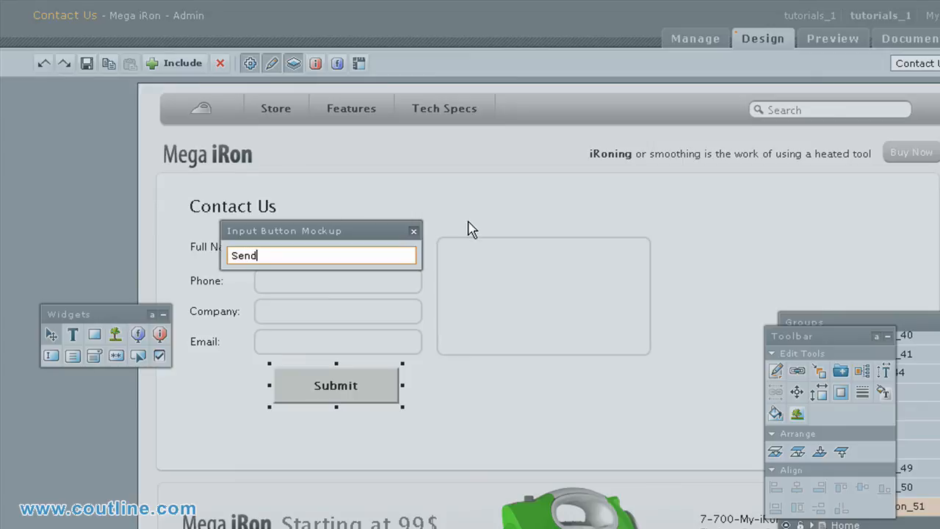
click(413, 232)
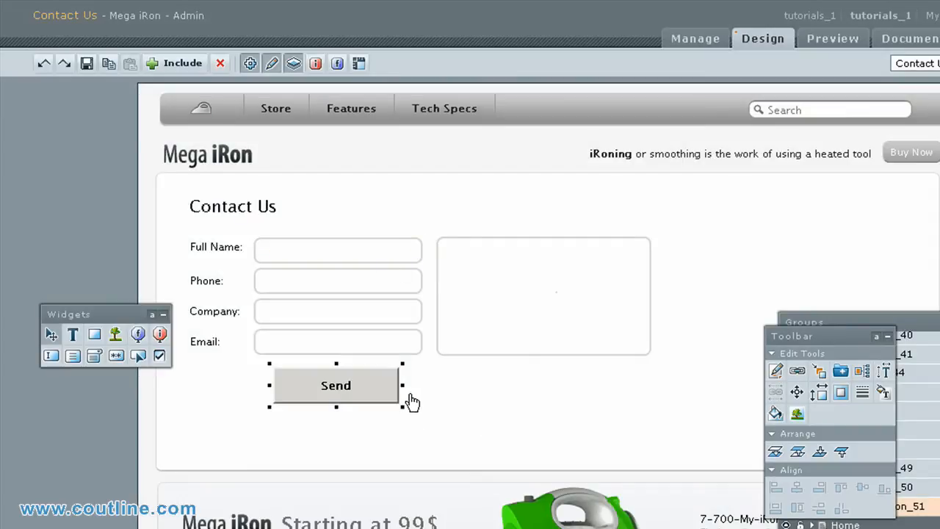
drag(404, 385, 361, 391)
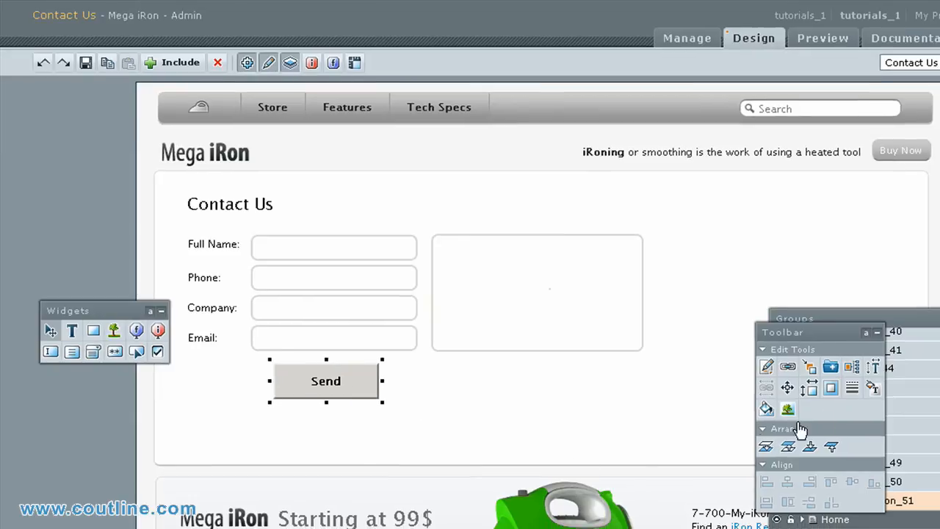
Round all four corners of the Send button's border with a radius of 8.
click(851, 389)
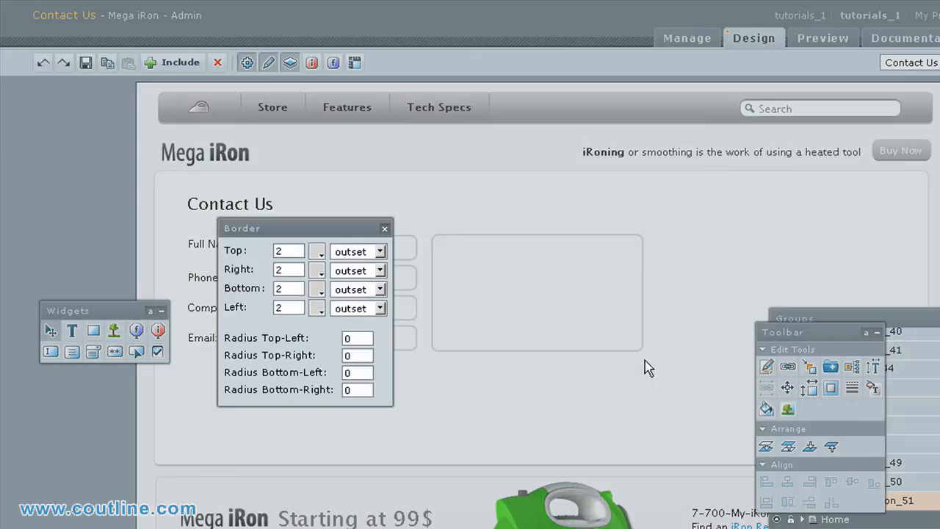
text(8)
click(349, 389)
text(8)
drag(340, 225, 591, 239)
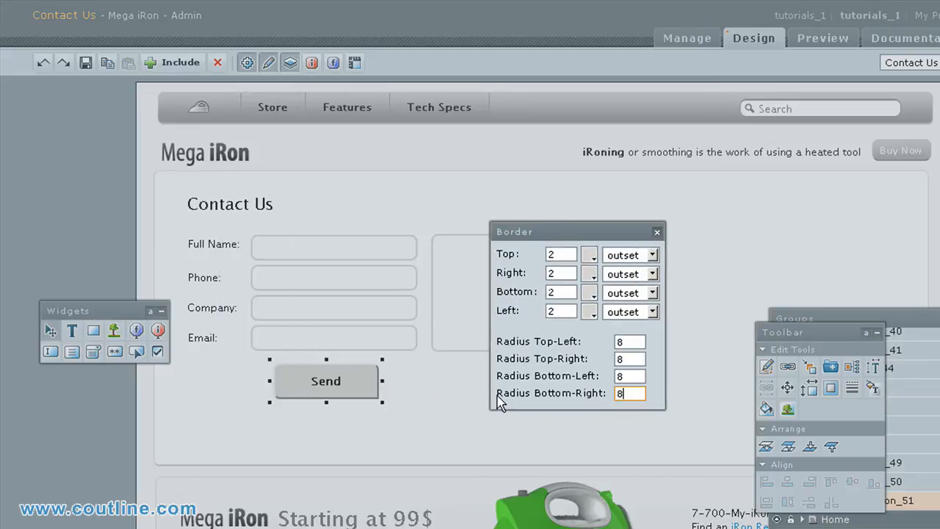
Change the Send button's border style to solid on the top, right, bottom and left sides.
click(626, 257)
click(619, 303)
click(628, 274)
click(620, 323)
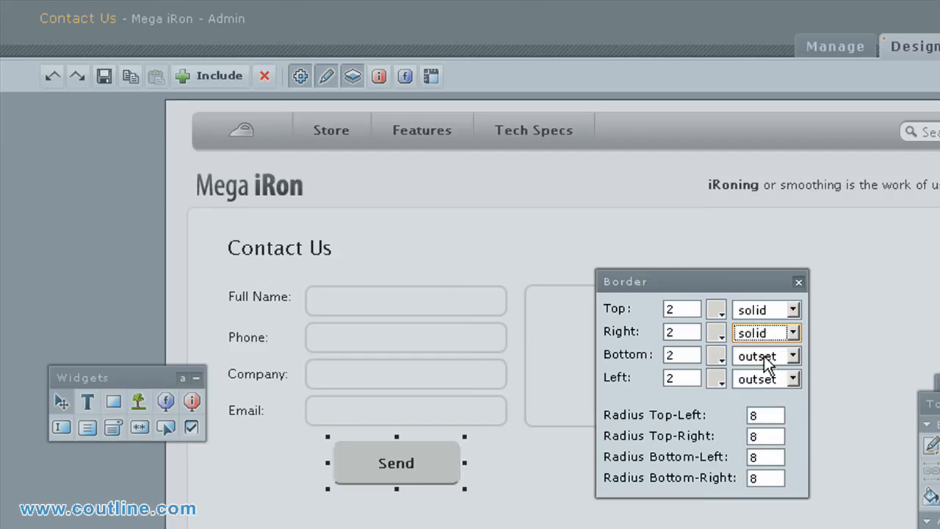
click(633, 293)
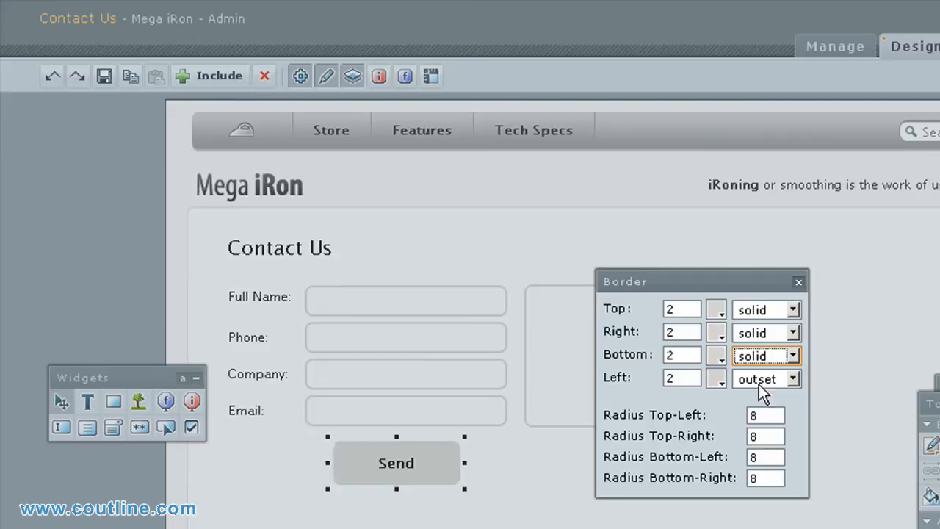
click(758, 379)
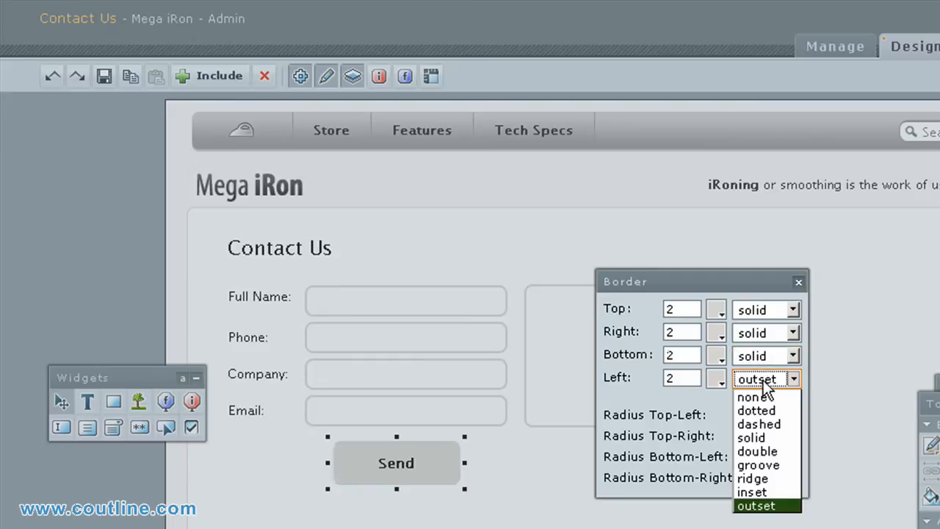
click(762, 437)
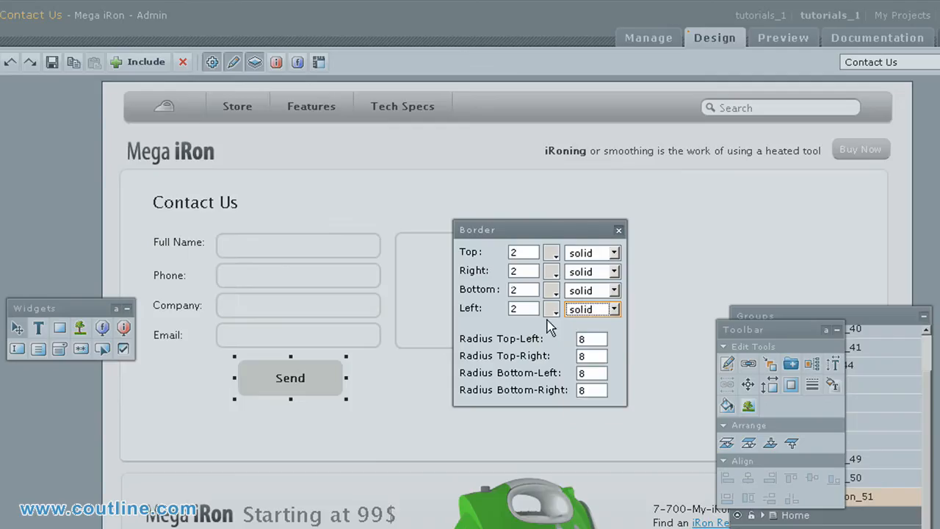
click(619, 230)
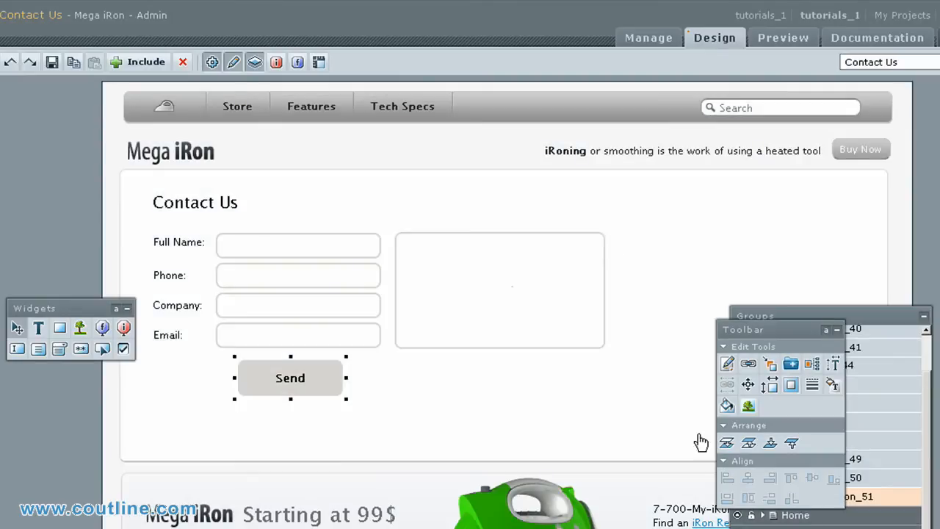
Change the Send button's text color to white.
click(831, 385)
click(110, 283)
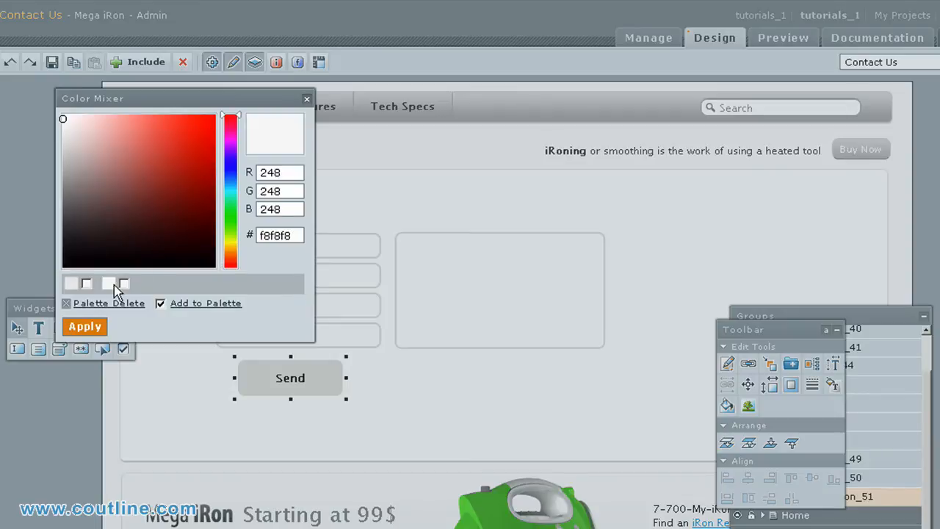
drag(180, 97, 299, 131)
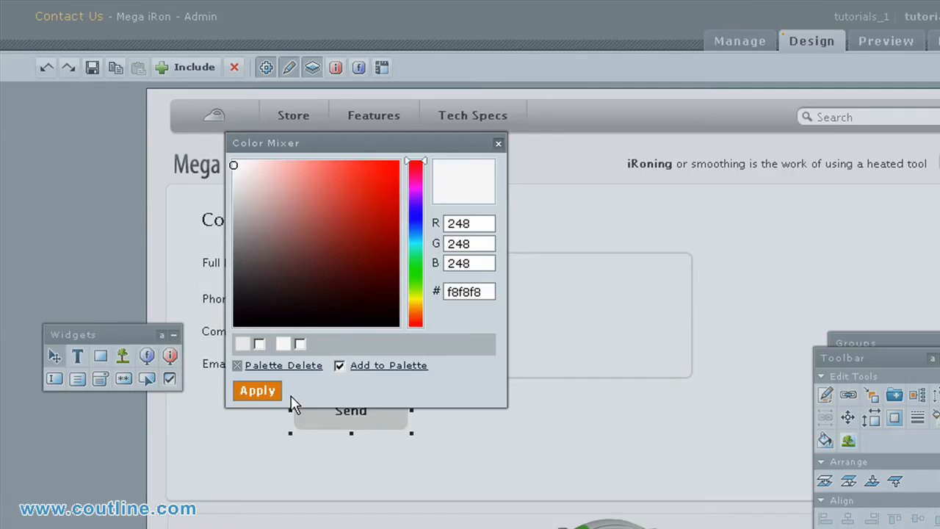
drag(238, 166, 227, 160)
click(258, 390)
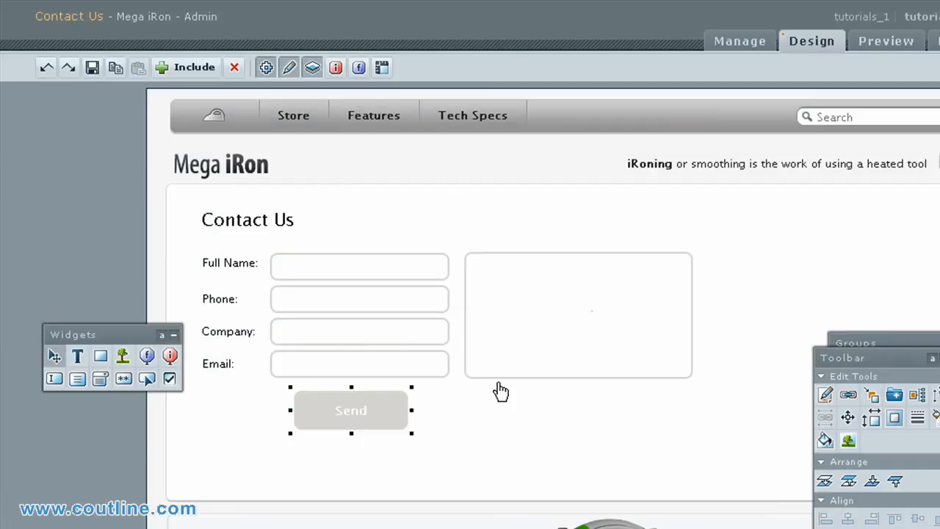
Fill the Send button's background with a medium blue and deselect the button.
click(408, 427)
click(824, 439)
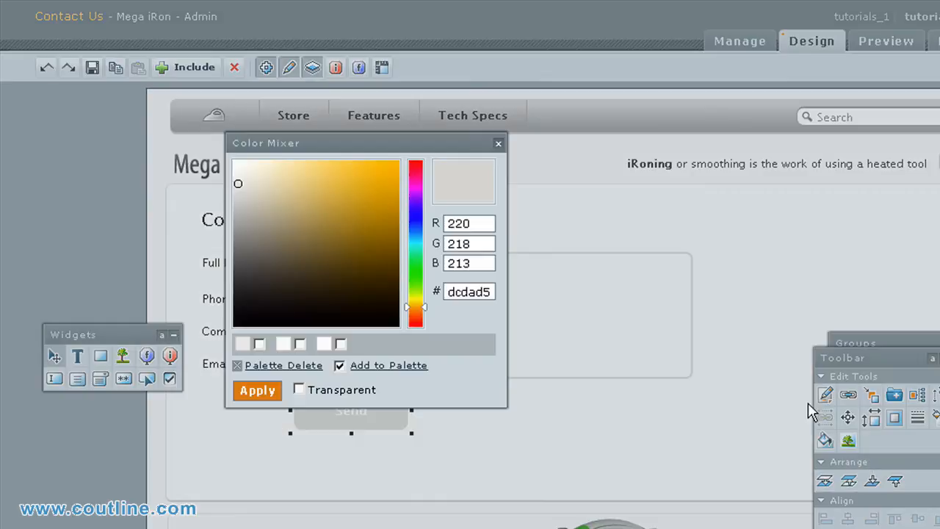
drag(426, 306, 428, 241)
drag(242, 187, 341, 178)
click(264, 394)
click(520, 357)
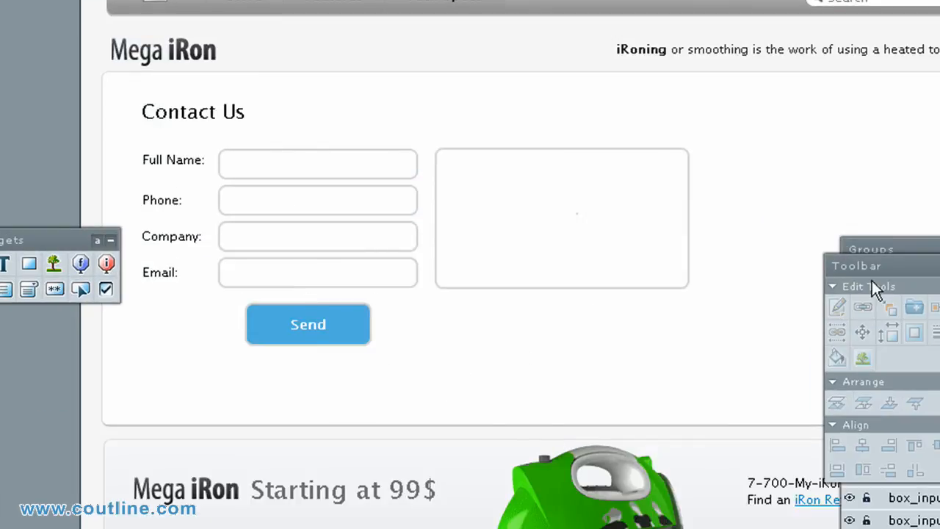
Place an image placeholder to the right of the textarea, level with its upper edge, and collapse the groups list.
drag(894, 277, 514, 327)
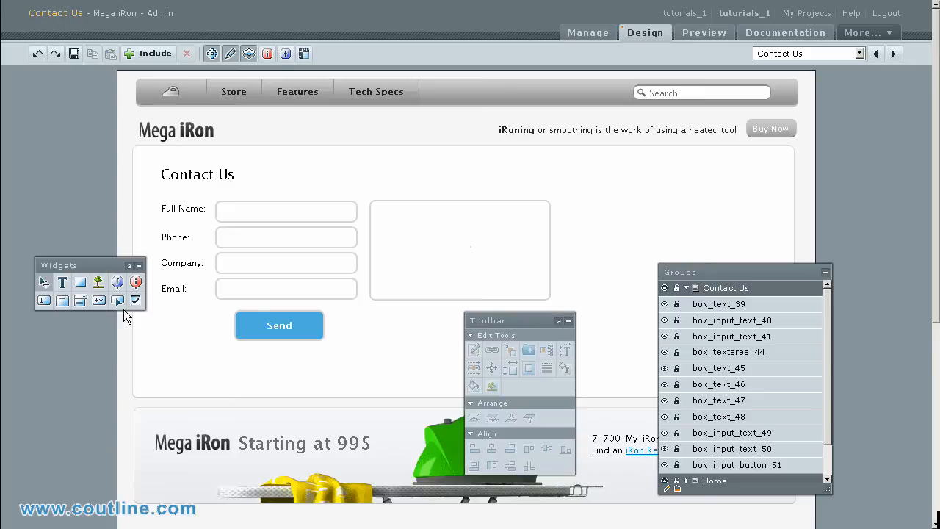
click(99, 282)
click(607, 204)
drag(815, 277, 369, 221)
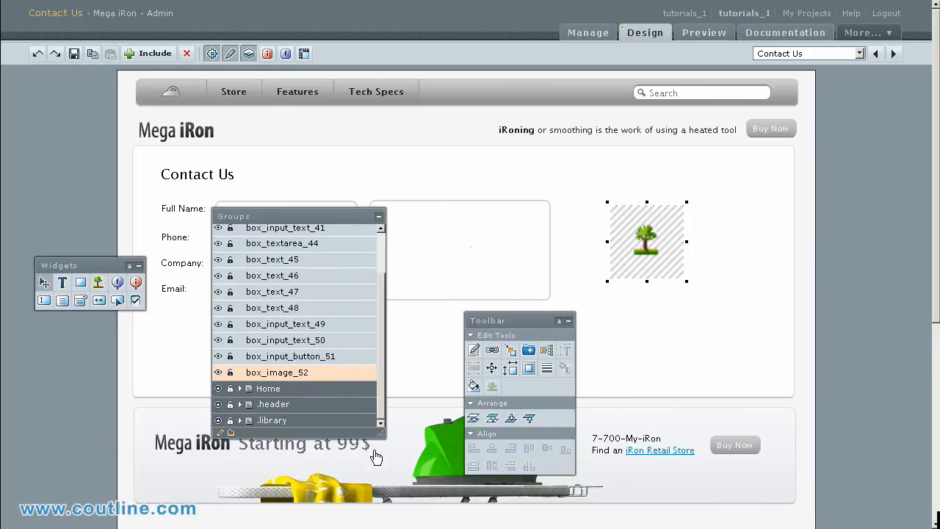
click(378, 216)
drag(652, 247, 636, 242)
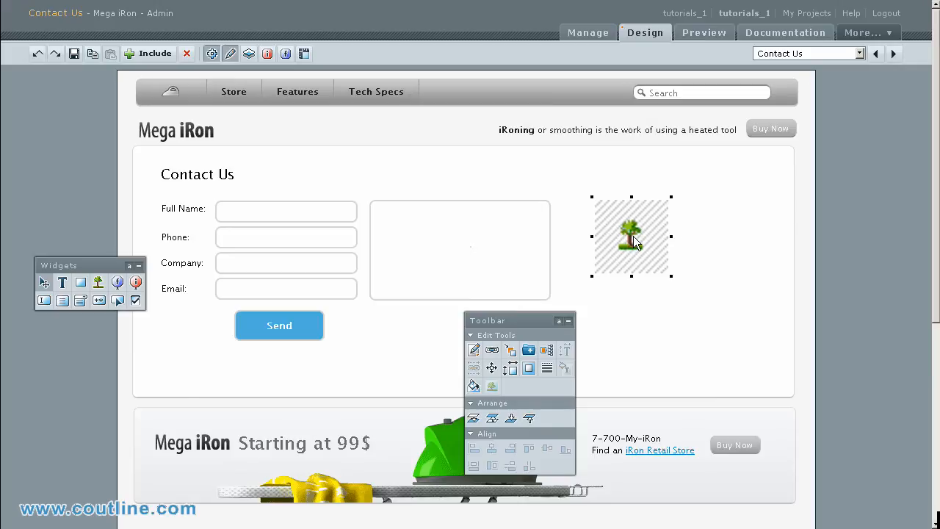
Assign the picture board_front.png to the image placeholder.
double_click(636, 242)
scroll(272, 378, down, 3)
click(208, 400)
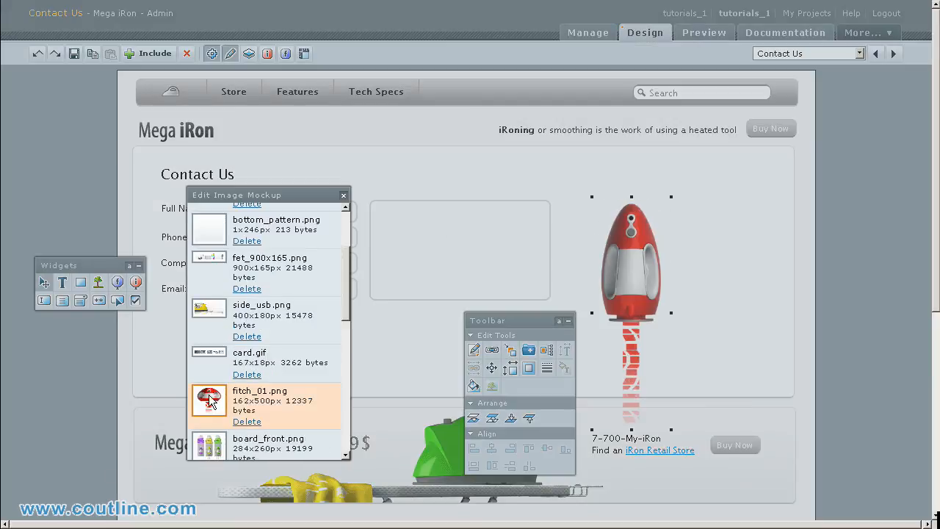
click(192, 452)
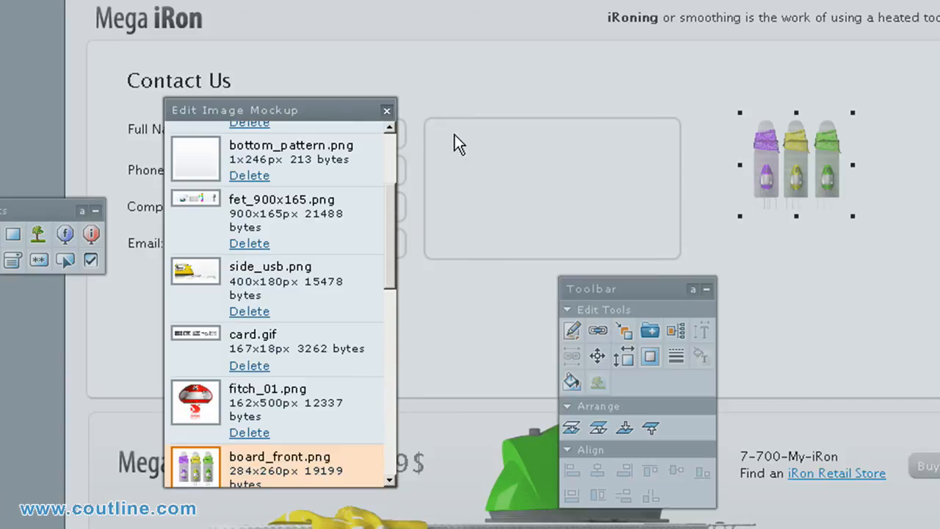
click(388, 109)
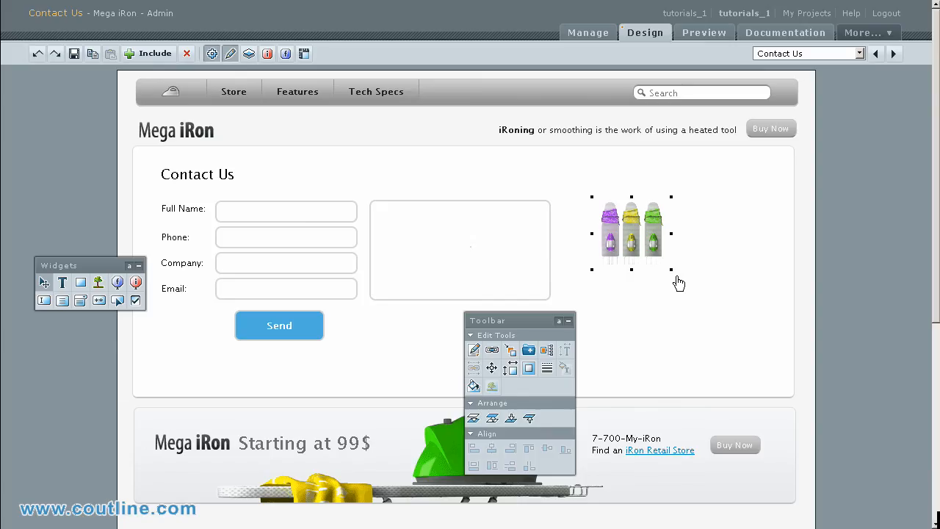
Enlarge the ironing-board image and position it in the free space right of the textarea.
drag(671, 268, 763, 353)
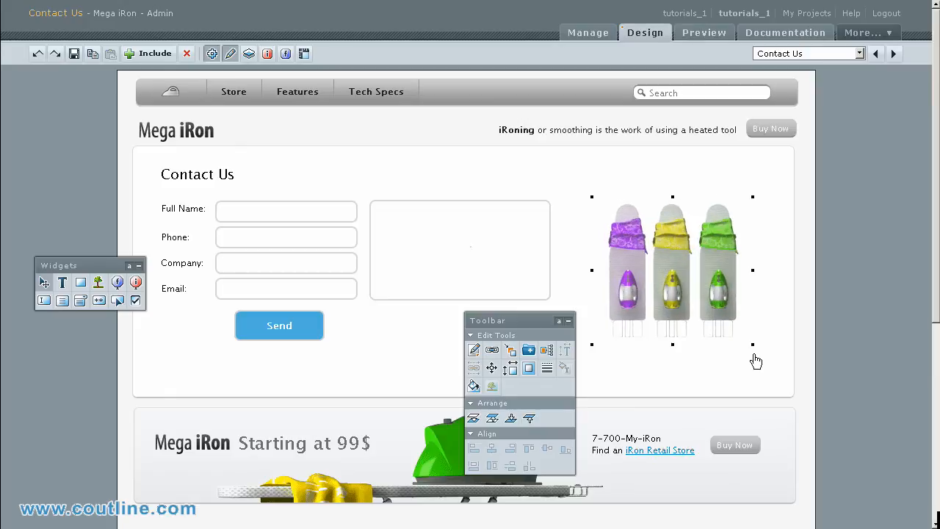
drag(718, 297, 712, 288)
drag(756, 343, 742, 332)
drag(551, 322, 827, 229)
drag(688, 220, 700, 224)
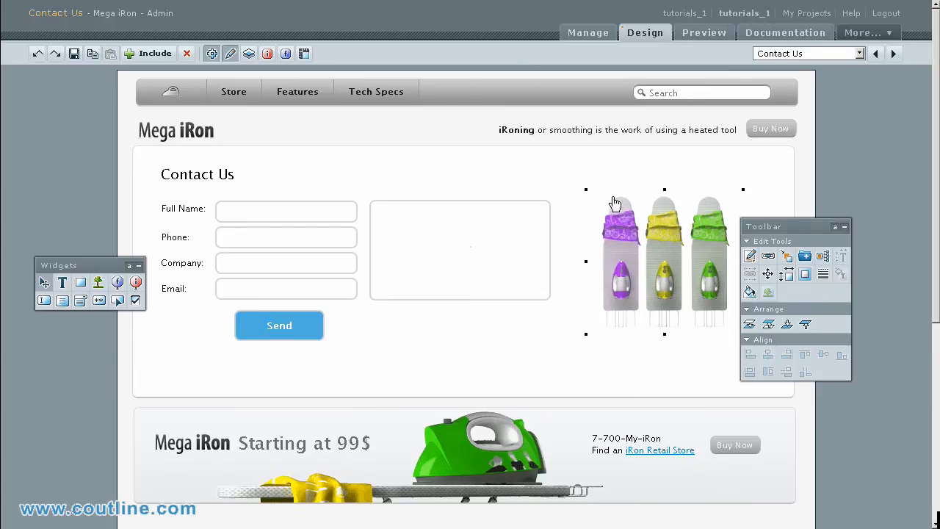
Include the shared .footer page in the Contact Us page.
scroll(736, 356, down, 3)
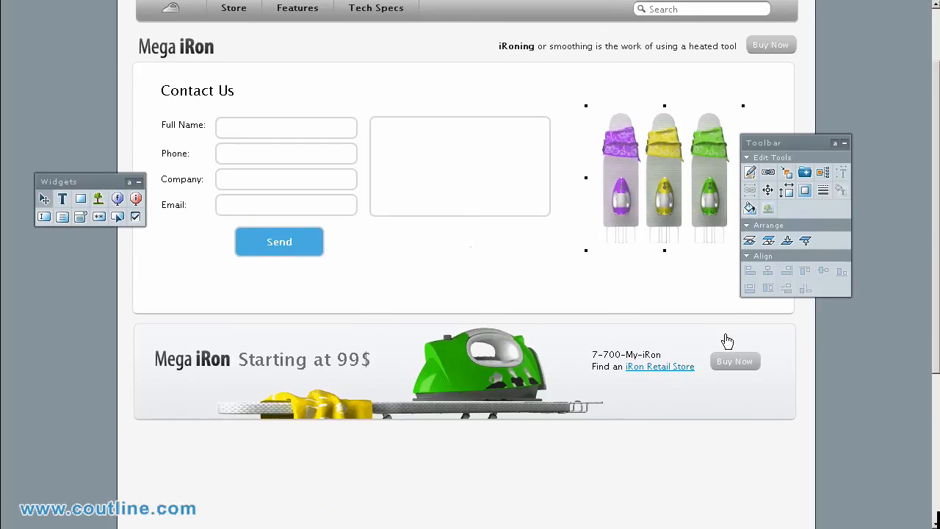
scroll(731, 342, down, 3)
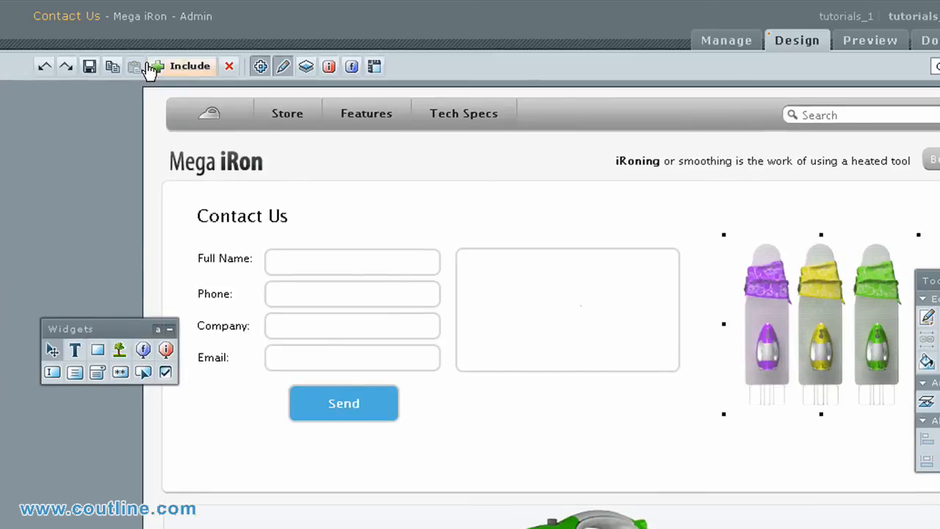
click(182, 14)
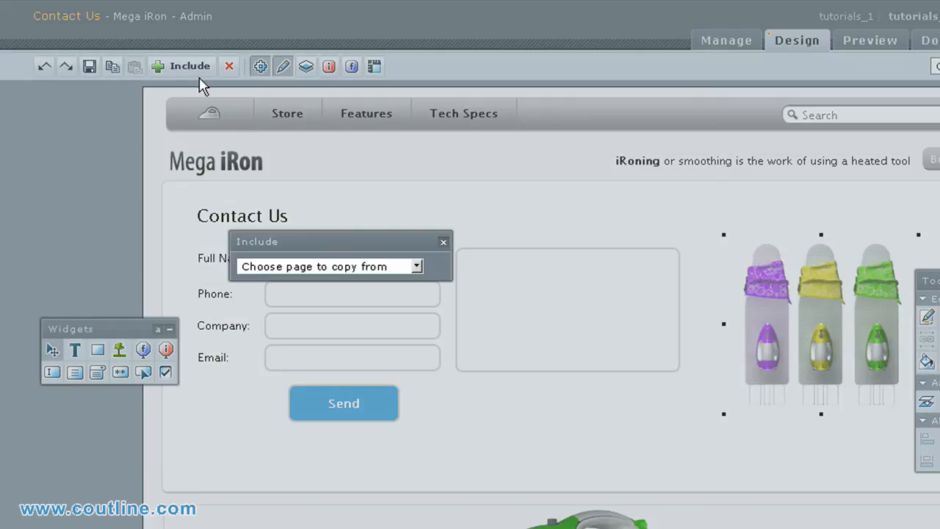
click(367, 266)
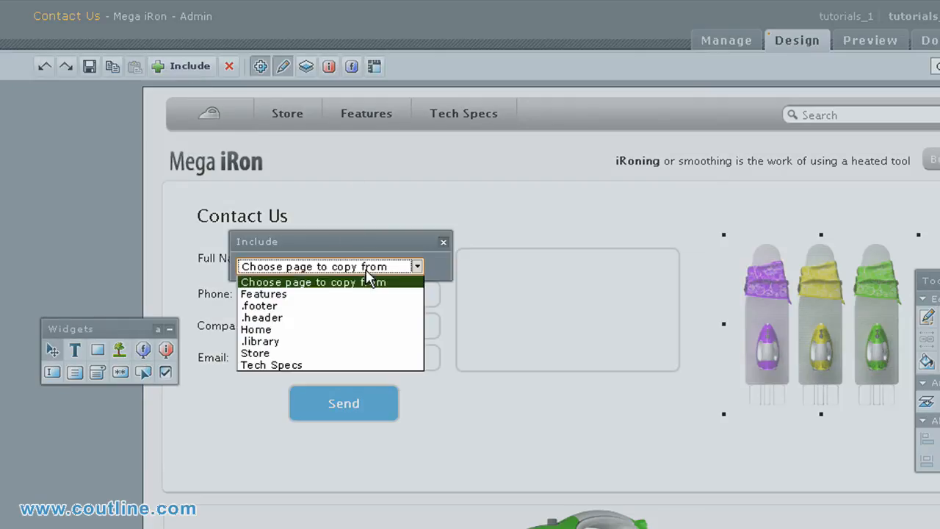
click(292, 307)
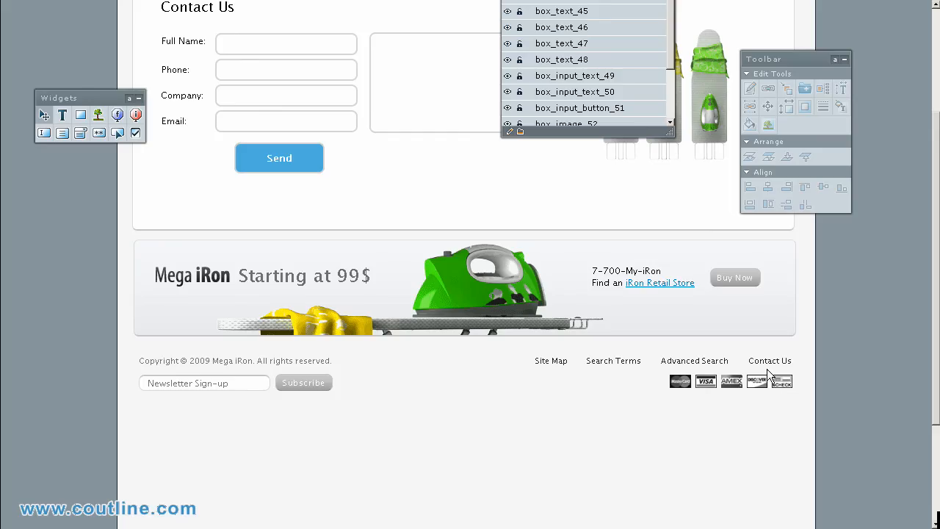
Link the footer's Contact Us text to the Contact Us page instead of a URL.
click(766, 89)
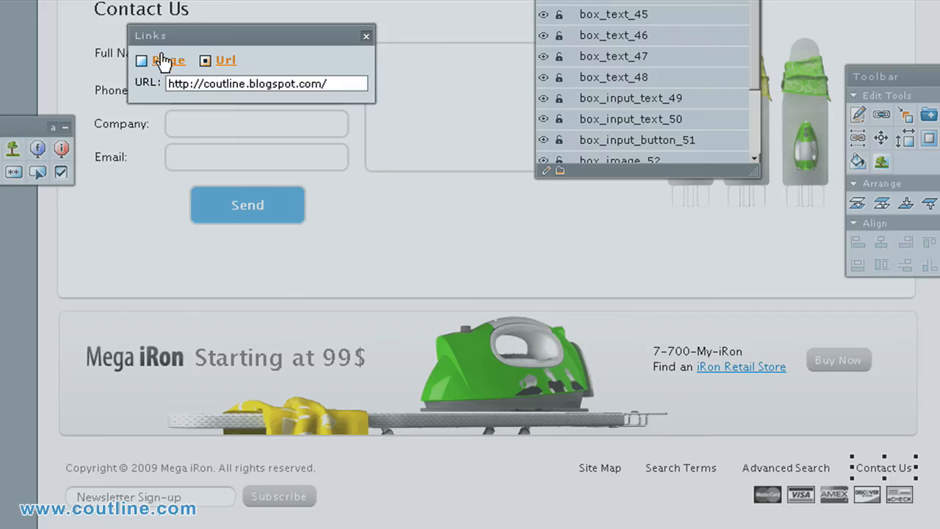
click(213, 47)
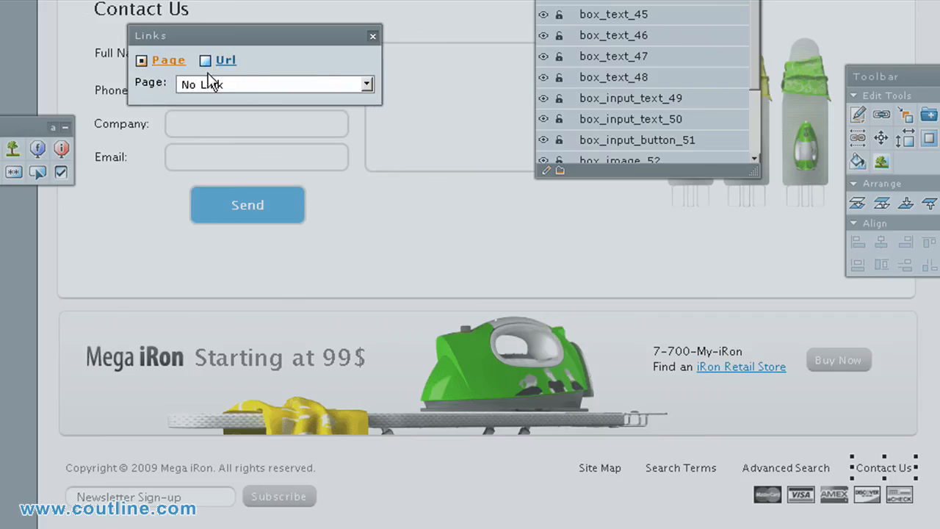
click(248, 87)
click(238, 112)
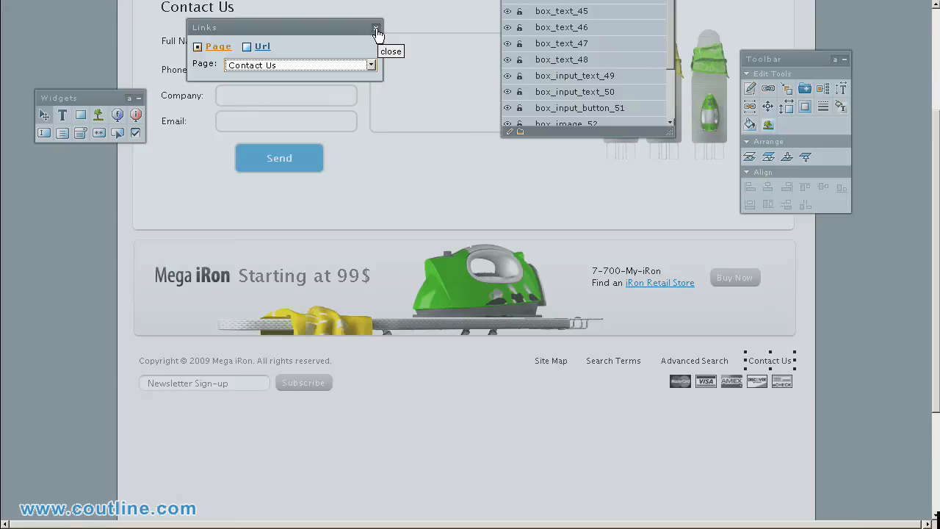
click(376, 31)
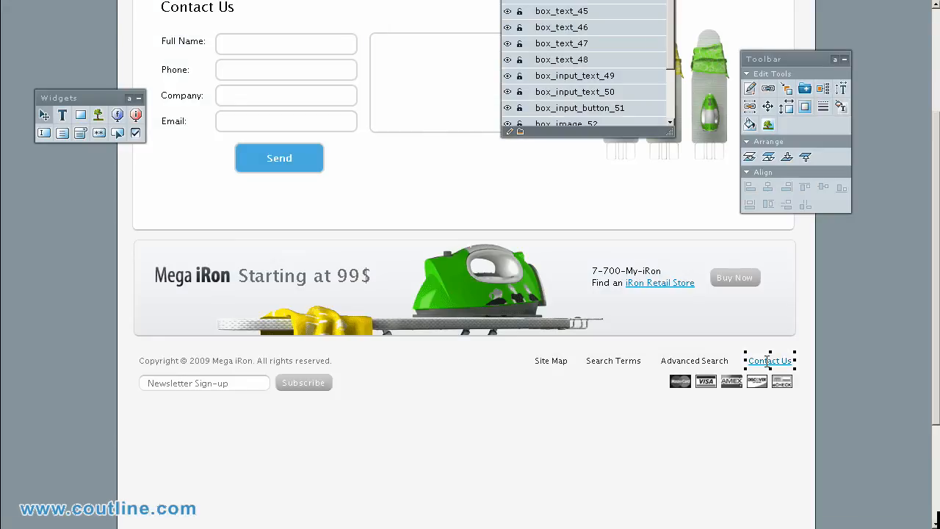
Preview the Contact Us page and check its form, image and footer.
scroll(768, 352, up, 3)
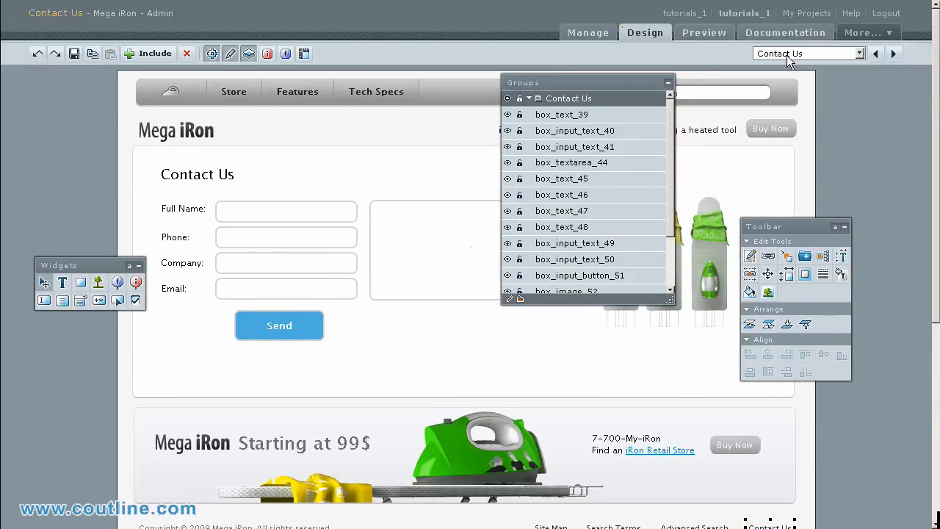
click(713, 37)
scroll(282, 154, down, 1)
click(282, 154)
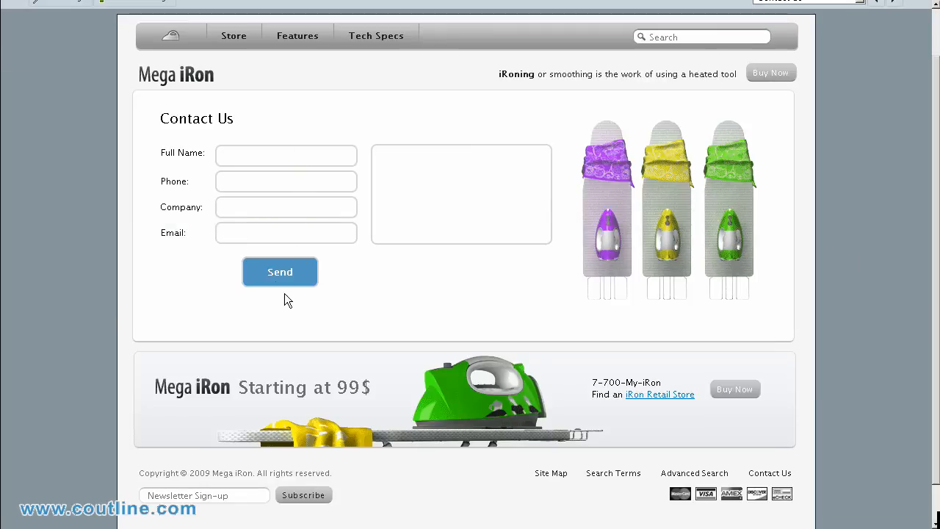
scroll(390, 281, down, 1)
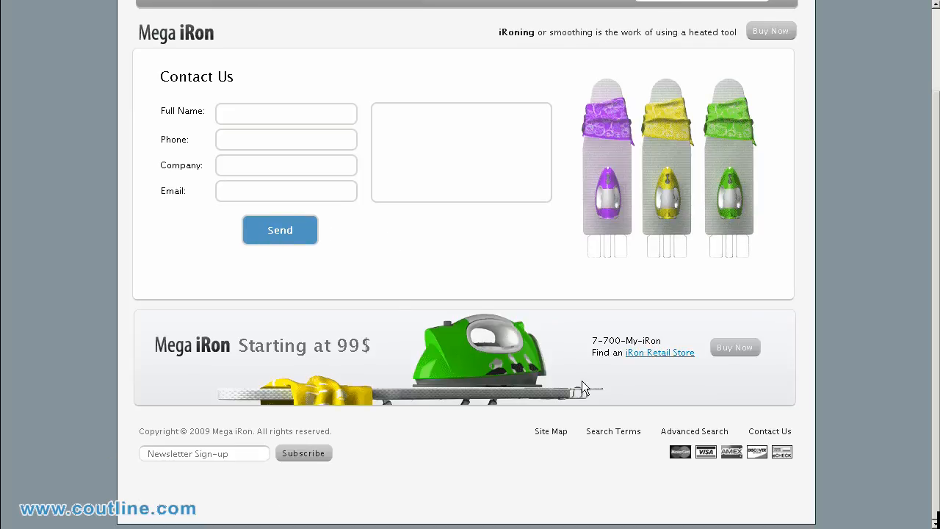
scroll(817, 403, up, 2)
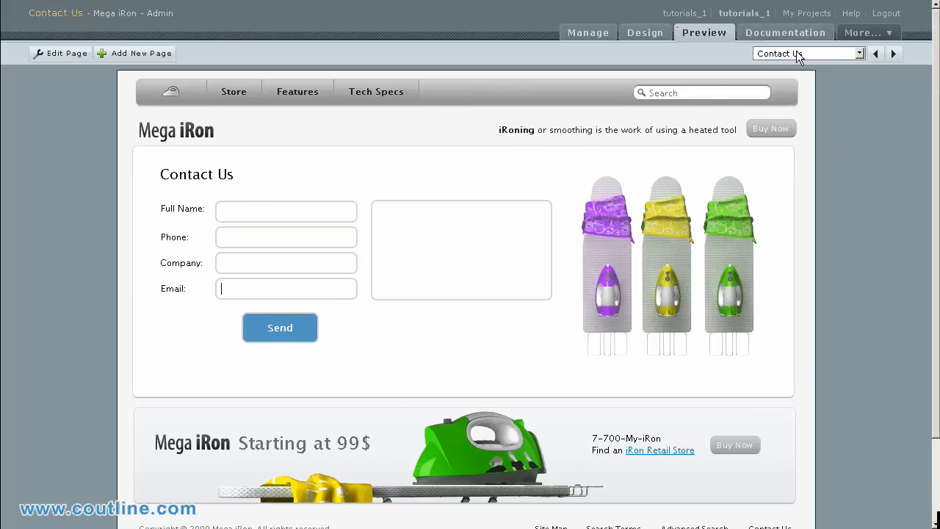
Preview the Home page and test its footer's Contact Us link, checking the page it opens.
click(837, 54)
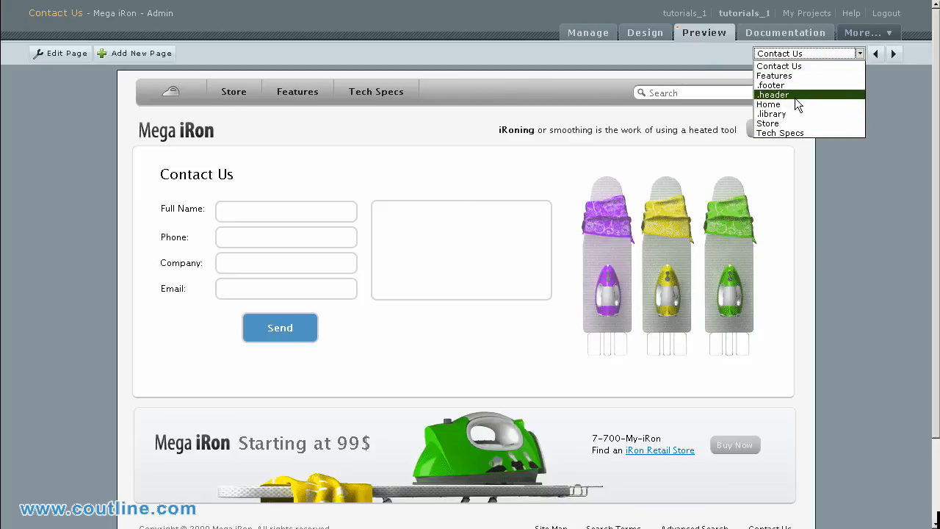
click(768, 104)
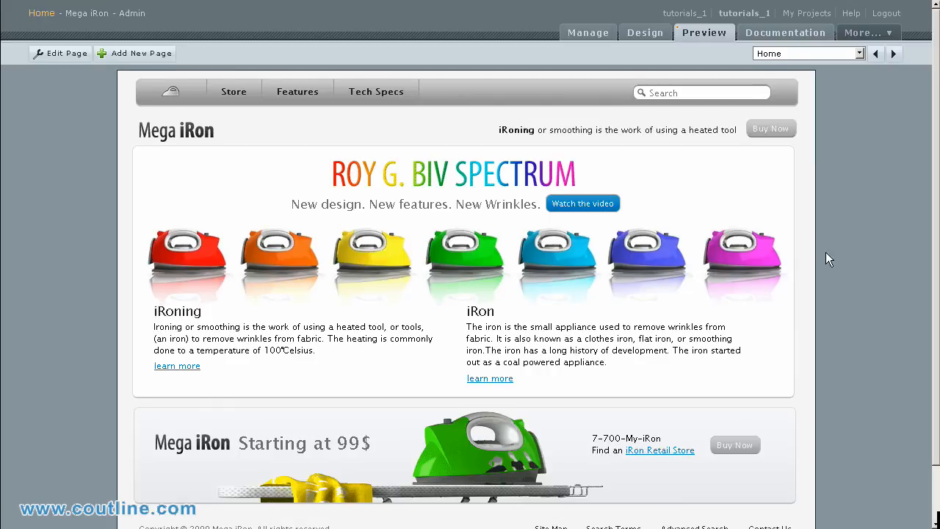
scroll(825, 264, down, 2)
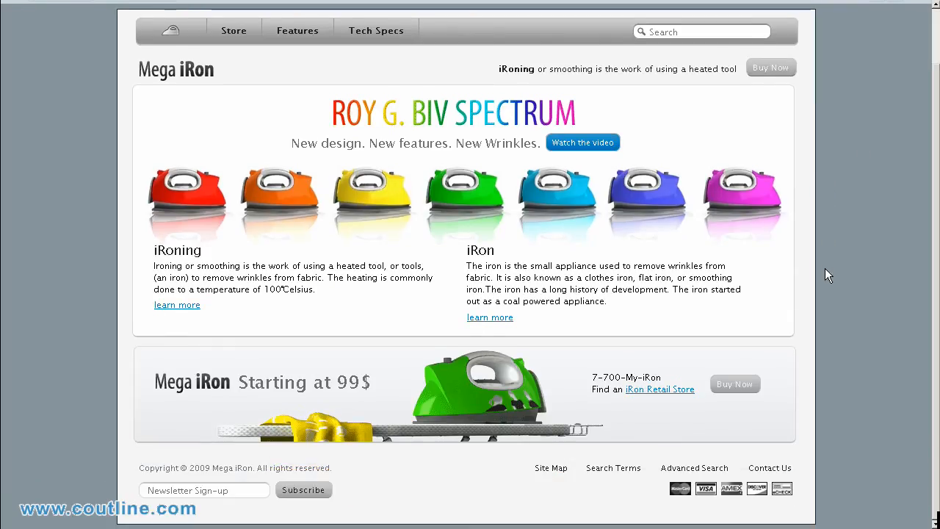
click(769, 470)
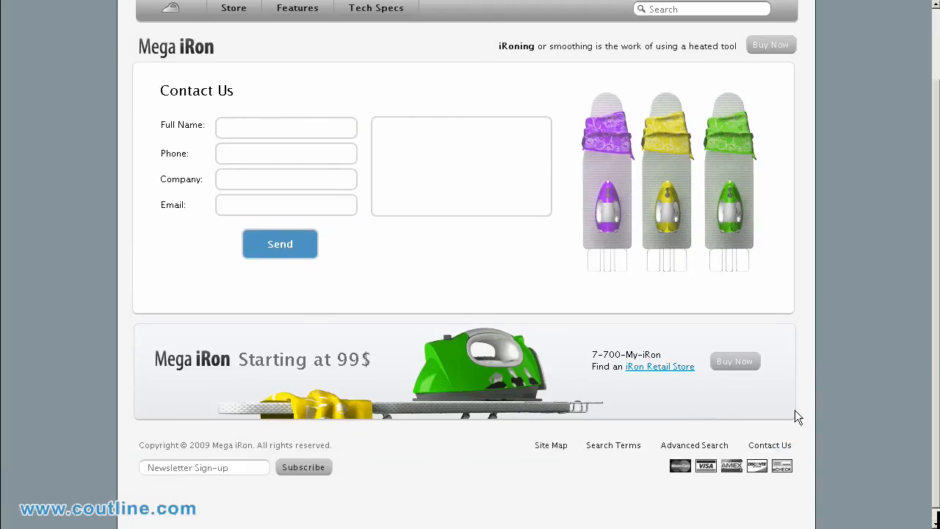
scroll(810, 397, up, 2)
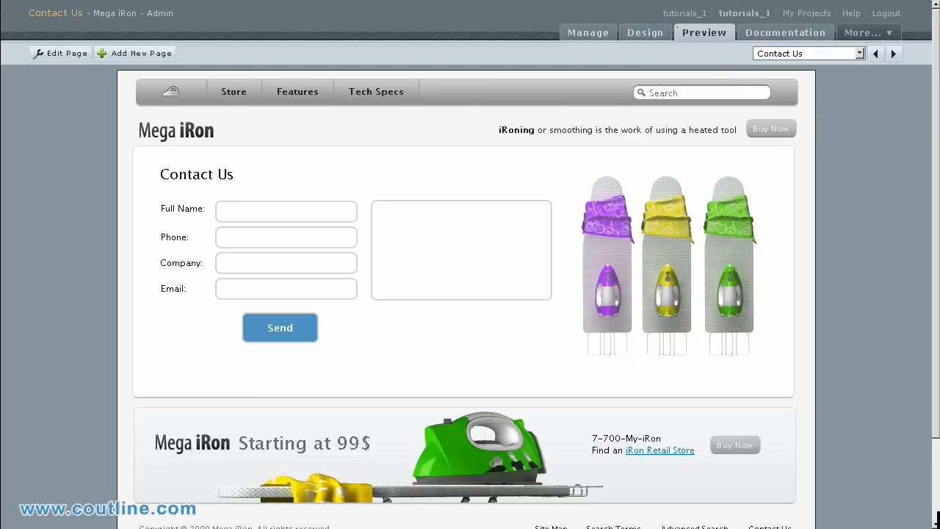
scroll(440, 298, down, 2)
scroll(434, 201, up, 2)
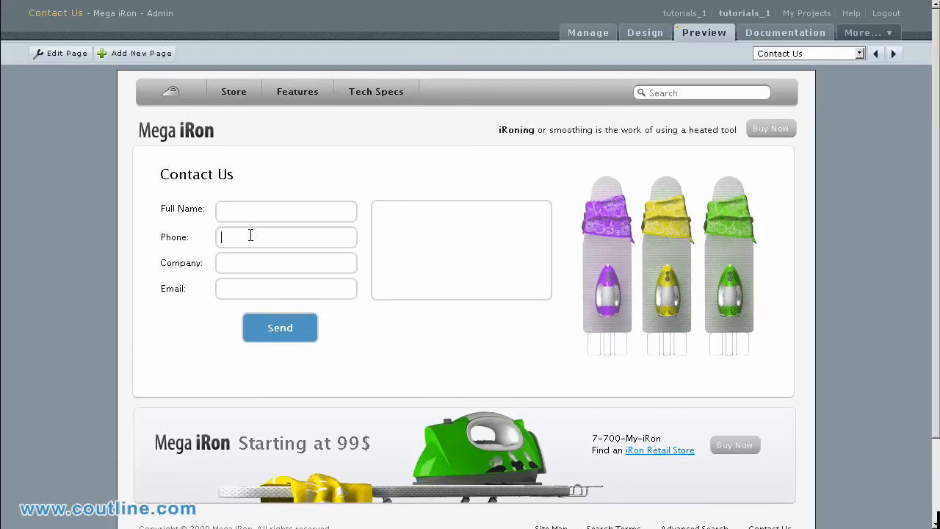